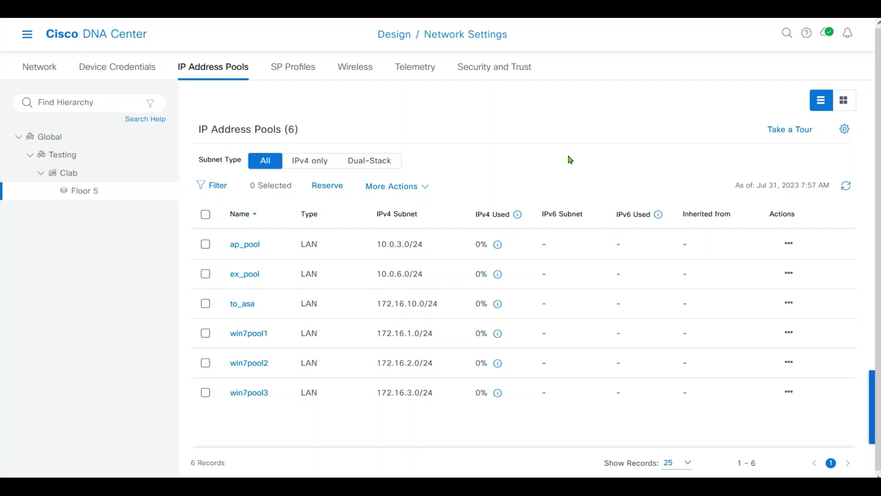
Go to Tools > Discovery to show the Discovery dashboard with zero discoveries.
left_click(27, 34)
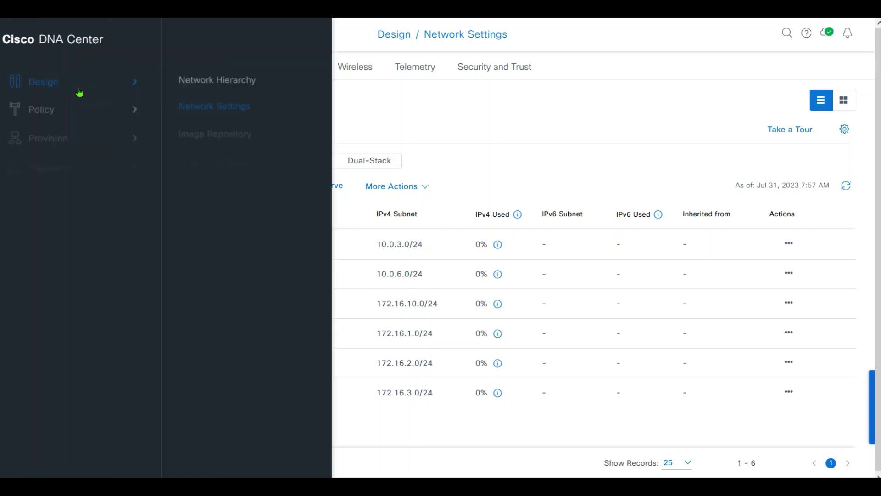
mouse_move(83, 225)
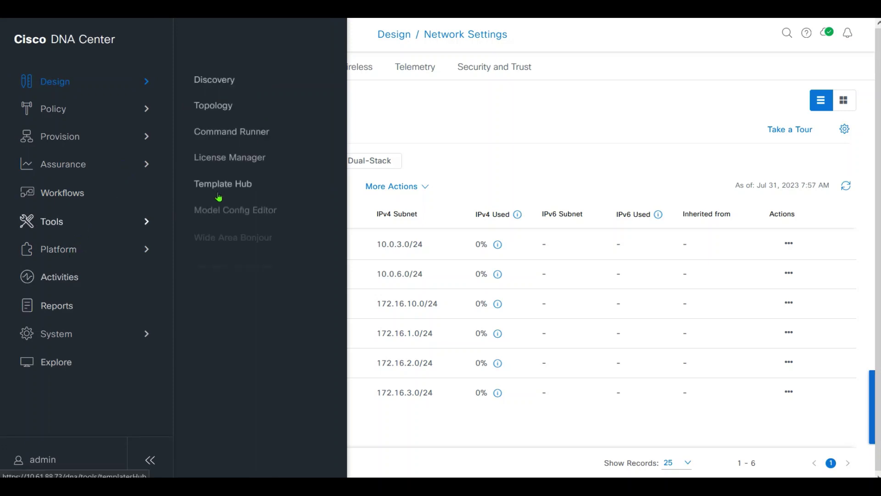
left_click(226, 82)
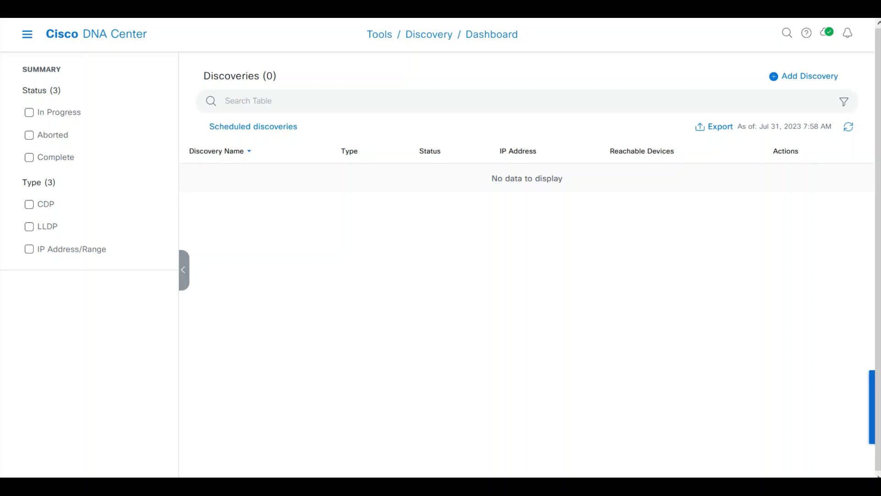
Create discovery 'Discovery to Quick Insights' over IP address range 10.0.1.1 to 10.0.1.4.
left_click(799, 79)
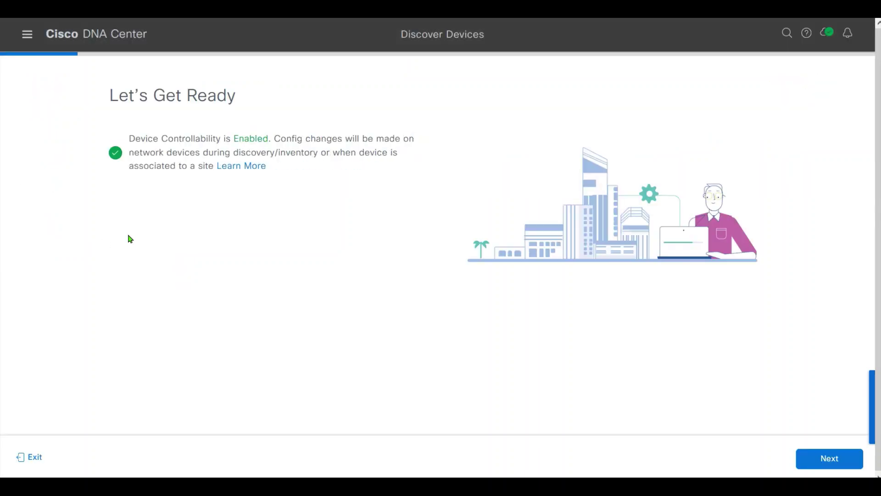
left_click(812, 459)
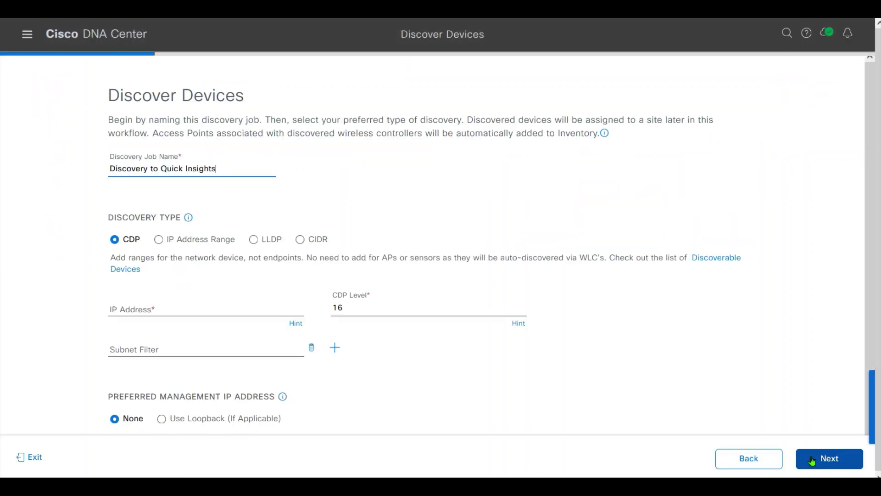
left_click(188, 241)
left_click(163, 349)
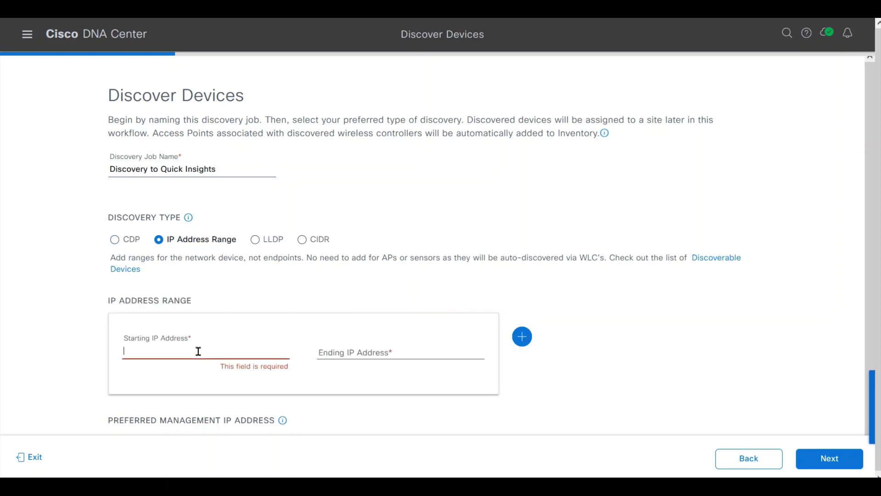
type("10.0.1.1")
key("Tab")
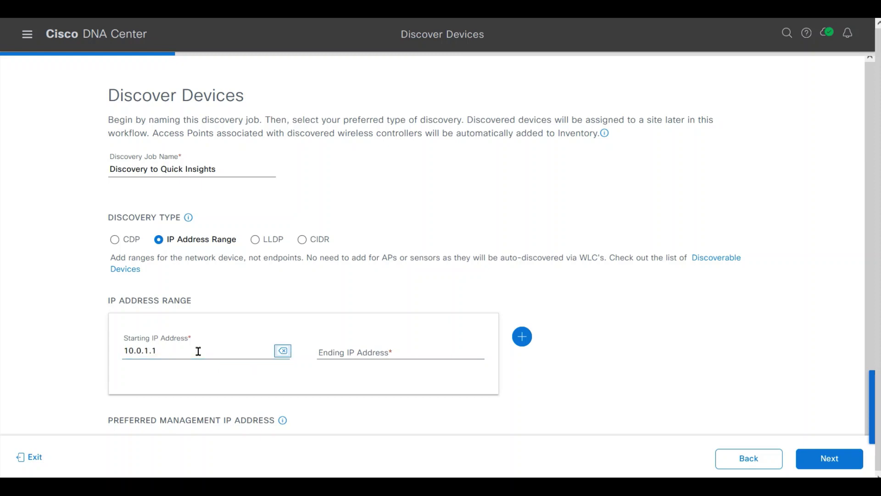
key("Tab")
type("10.")
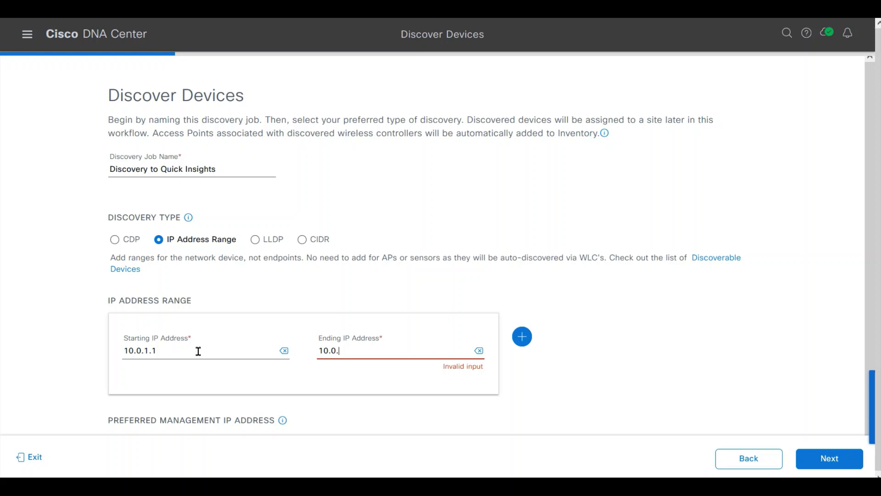
type("0.1.4")
scroll(863, 108, "down", 1)
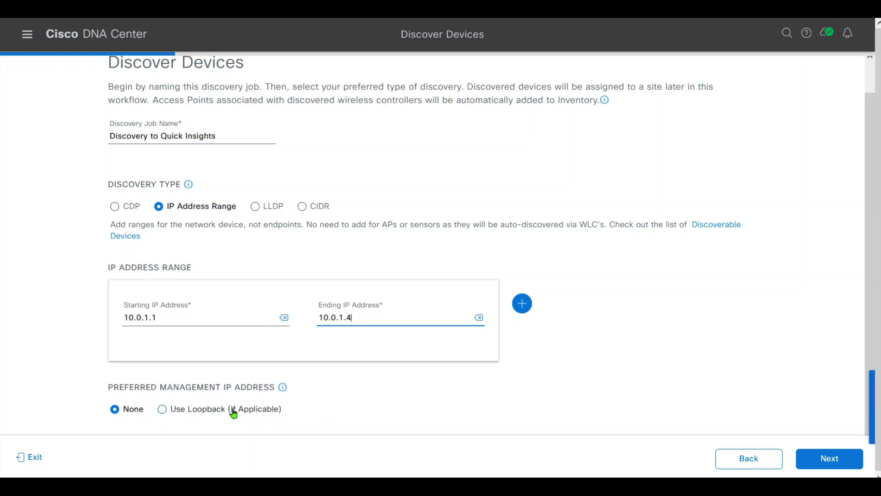
Select the device_admin CLI credential and the clab SNMPv2c read and write credentials.
left_click(839, 467)
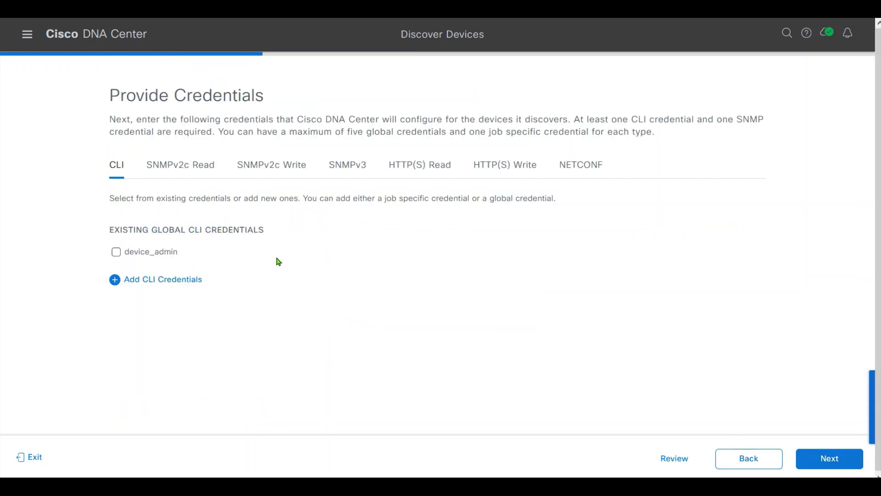
left_click(132, 256)
left_click(195, 166)
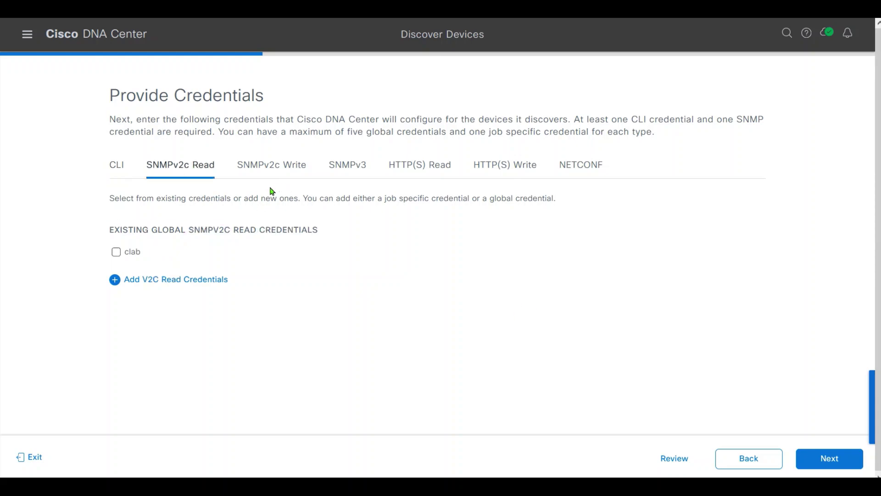
left_click(116, 253)
left_click(277, 166)
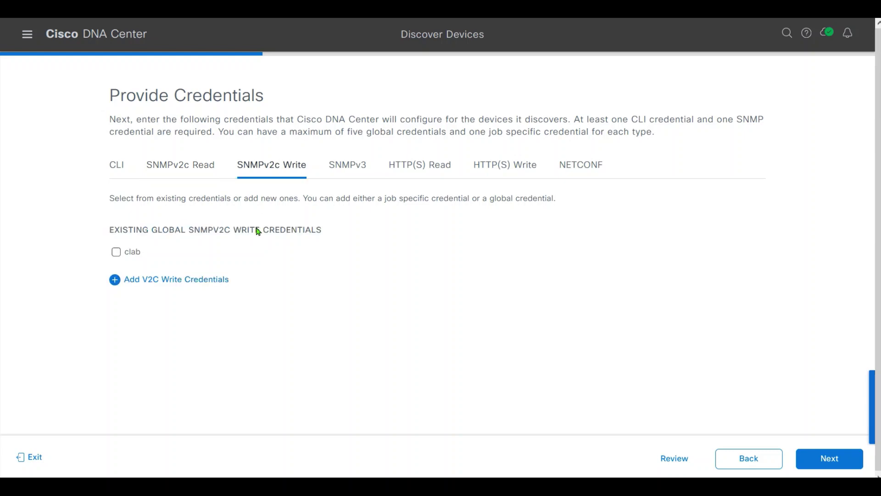
left_click(116, 252)
Review the SNMPv3, HTTP(S) read/write and NETCONF (port 830) credential options.
left_click(339, 173)
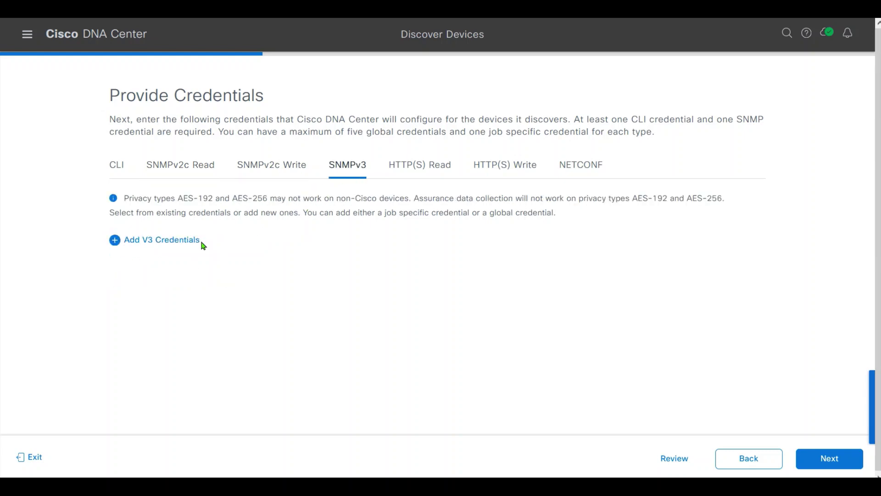
left_click(437, 167)
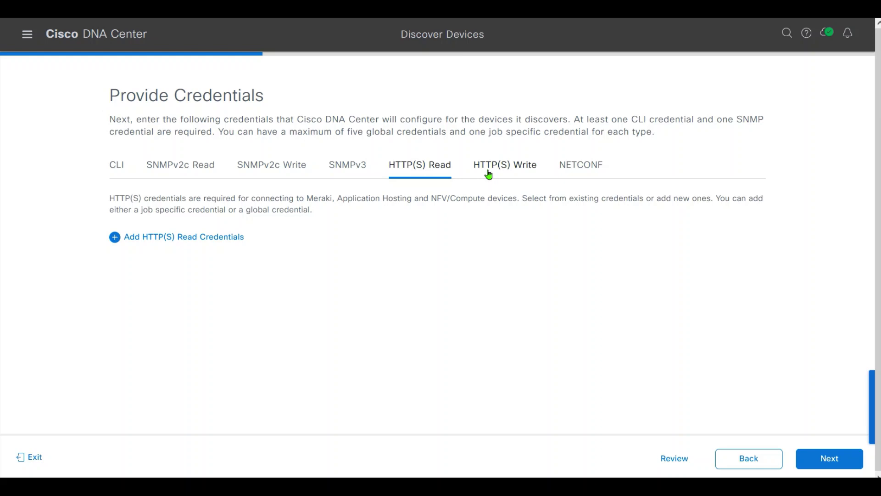
left_click(512, 168)
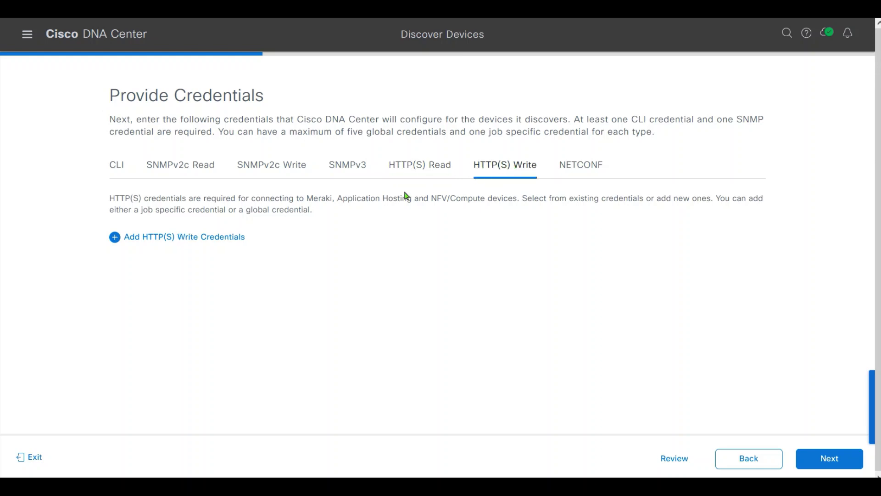
left_click(591, 168)
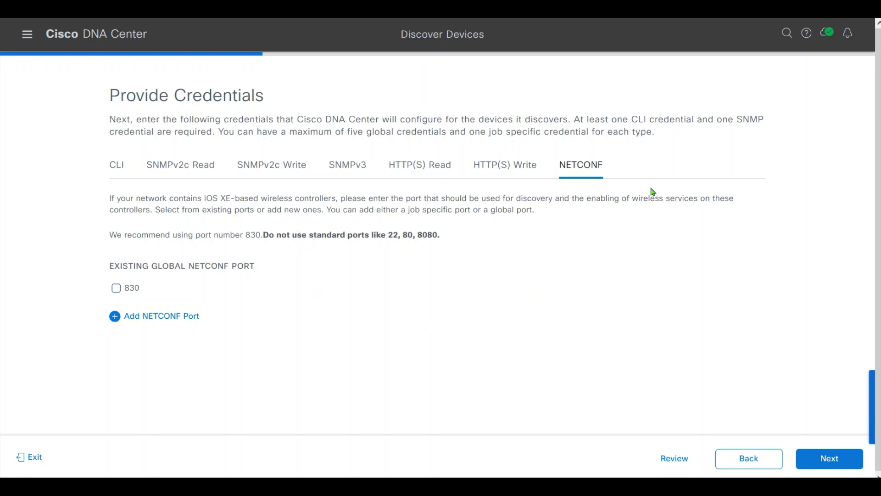
Keep the default SSH advanced settings and assign devices to Floor 5 under Testing > Clab.
left_click(826, 464)
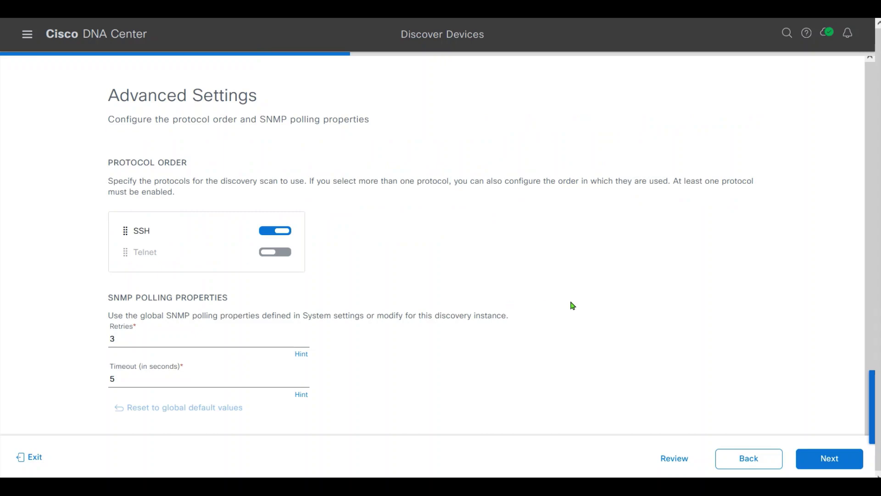
scroll(874, 190, "down", 1)
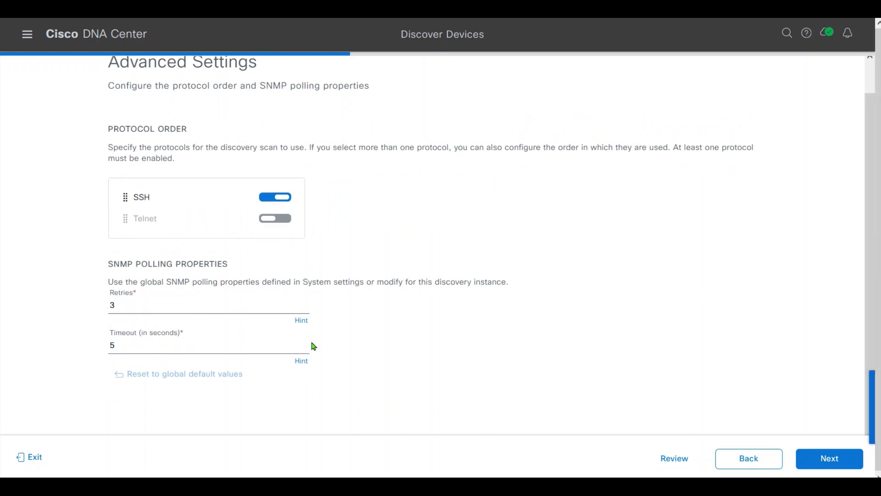
left_click(846, 464)
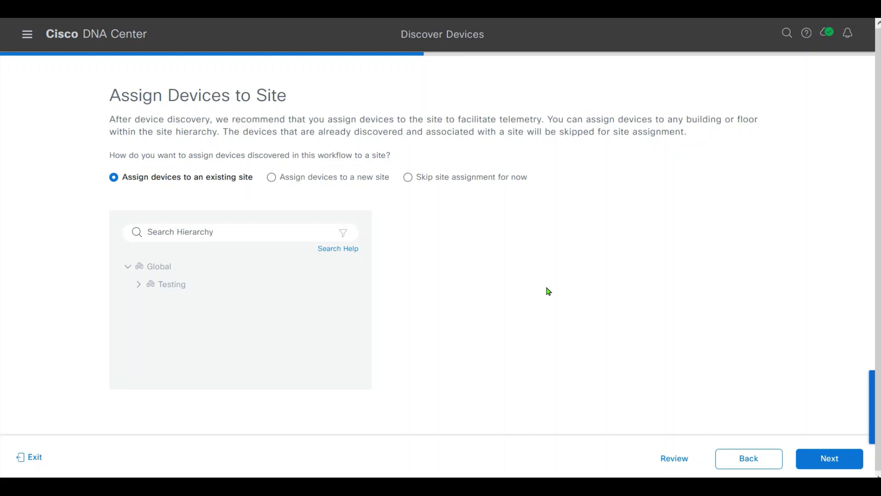
left_click(139, 285)
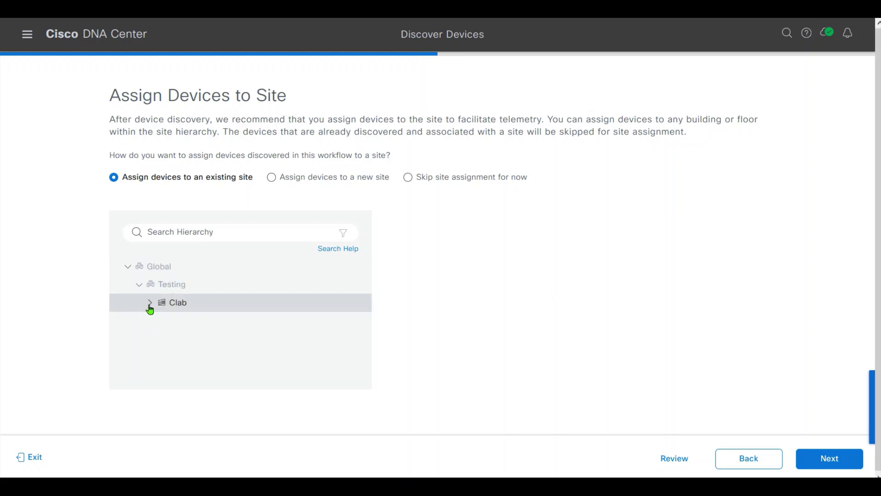
left_click(150, 302)
left_click(247, 327)
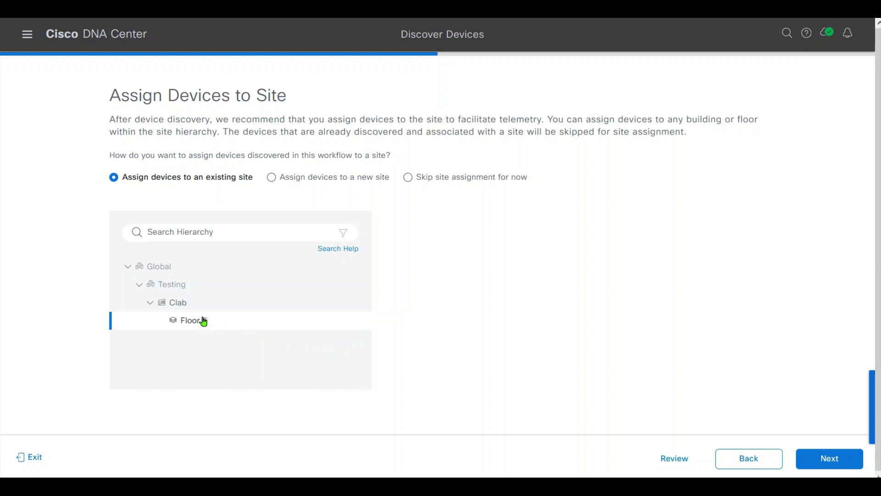
left_click(826, 457)
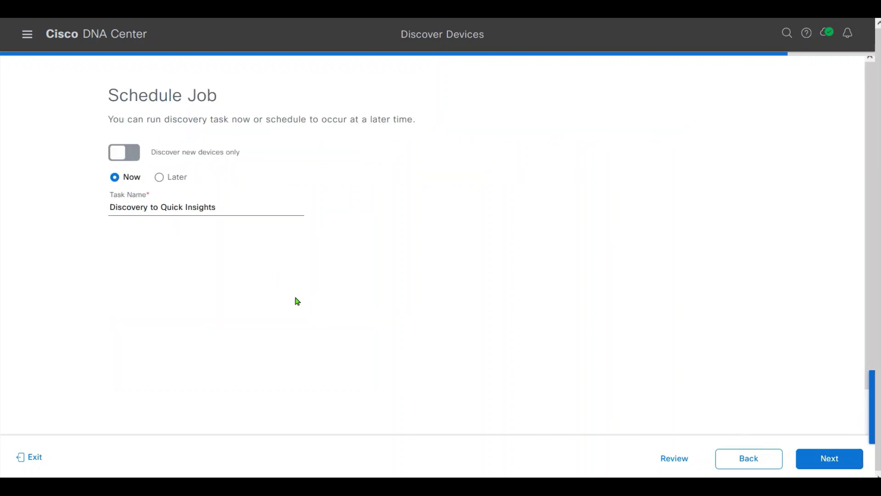
Start the Discovery to Quick Insights job with telemetry from the summary page.
left_click(828, 459)
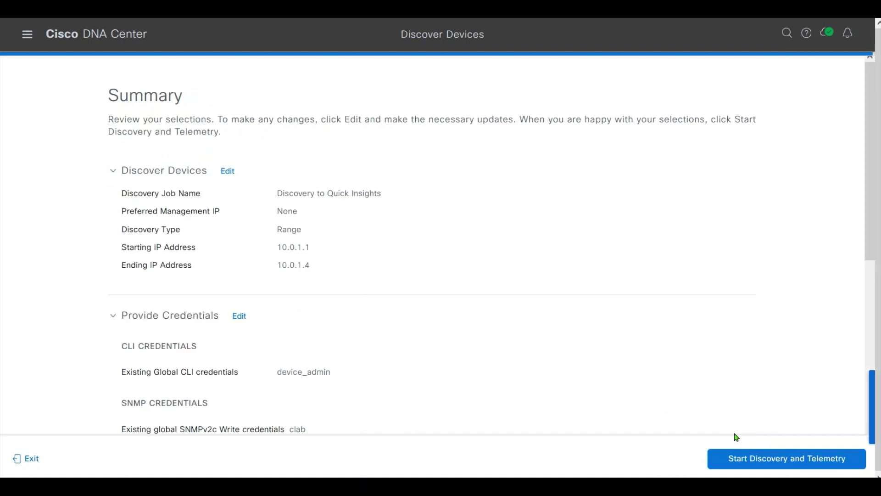
left_click(763, 462)
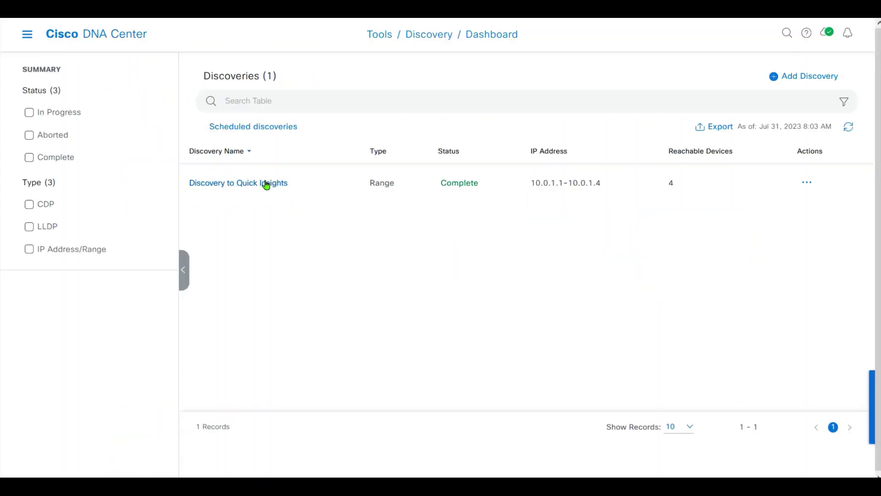
Open the Discovery to Quick Insights results and scroll through devices 10.0.1.1–10.0.1.4.
left_click(228, 185)
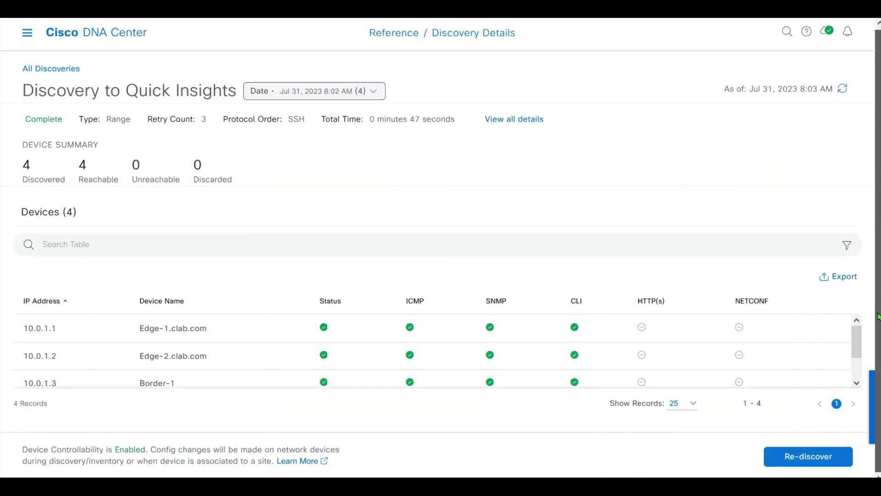
left_click_drag(861, 340, 841, 397)
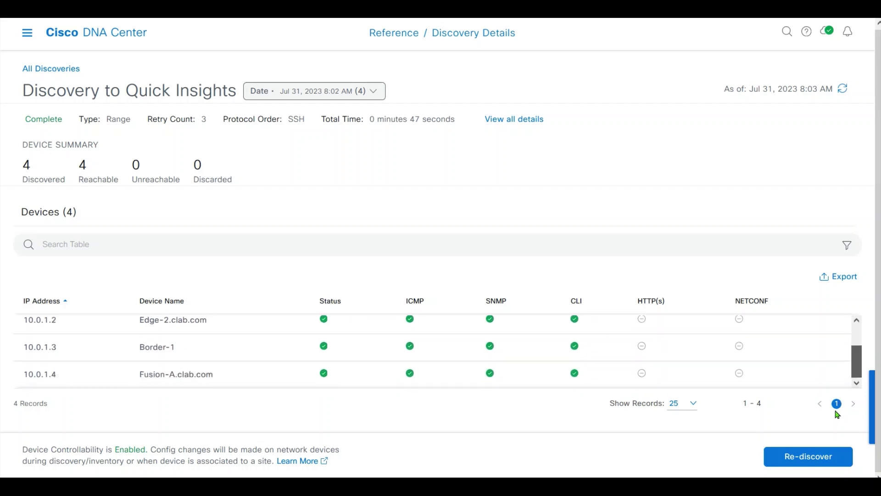
left_click_drag(856, 356, 851, 383)
scroll(845, 331, "up", 2)
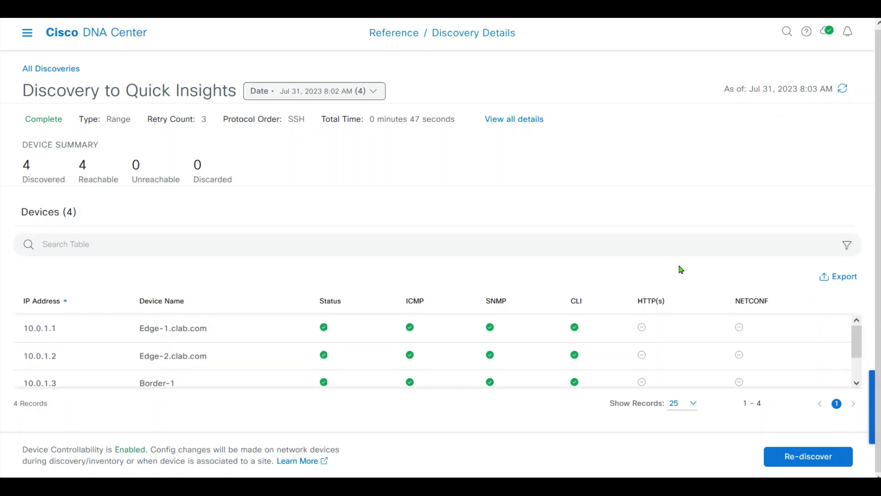
Rerun the SNMP configuration check in the Border-1 terminal.
left_click(812, 206)
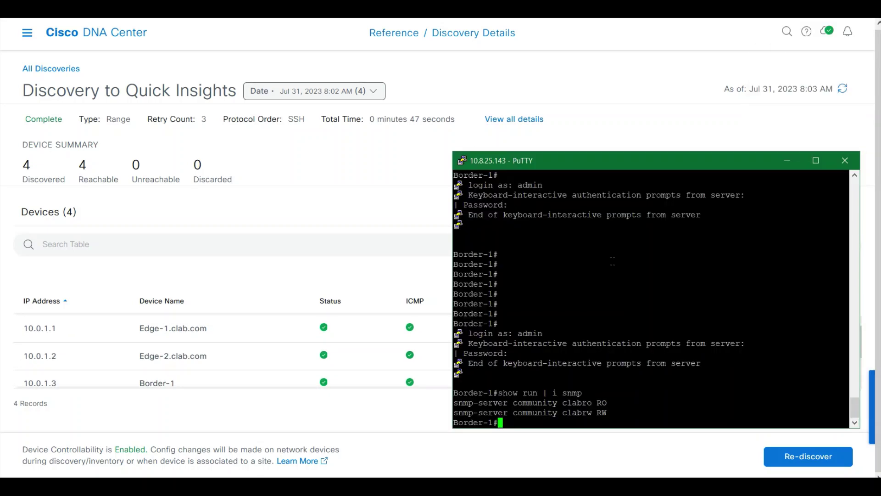
key("Up")
key("Return")
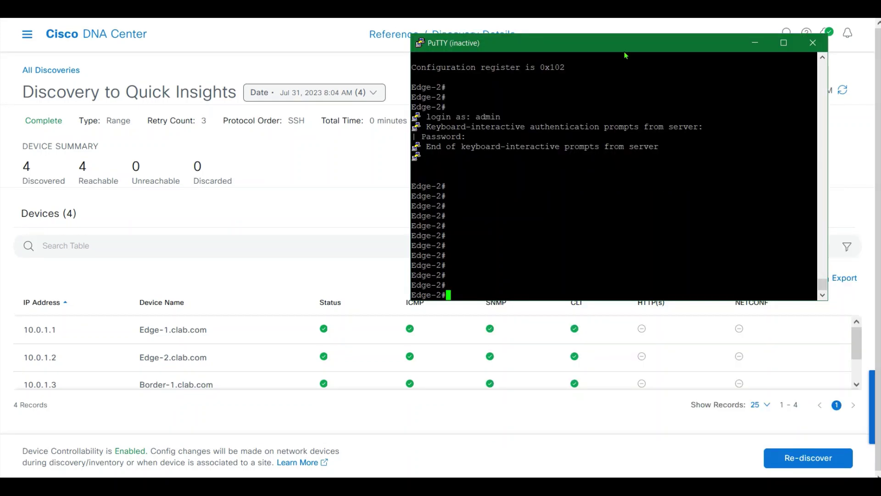
Restart the Edge-2 session, log in as admin, and check its SNMP communities with 'show run | i snmp'.
right_click(625, 55)
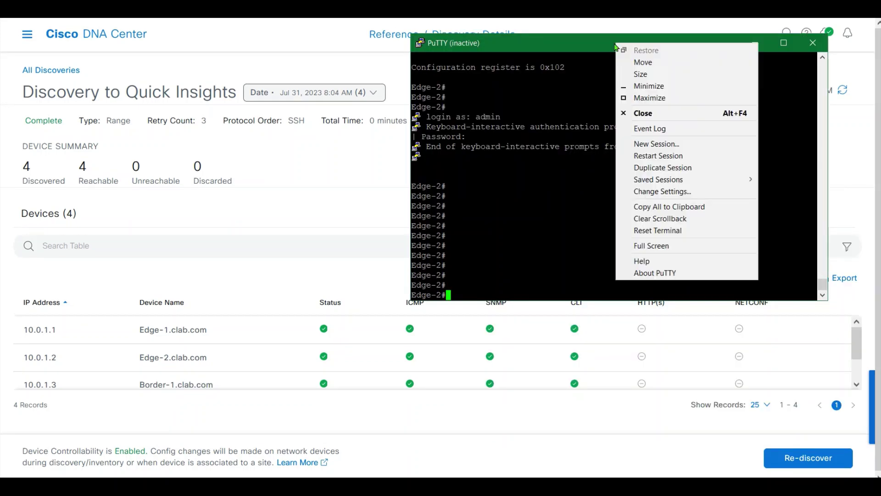
left_click(661, 155)
type("admin")
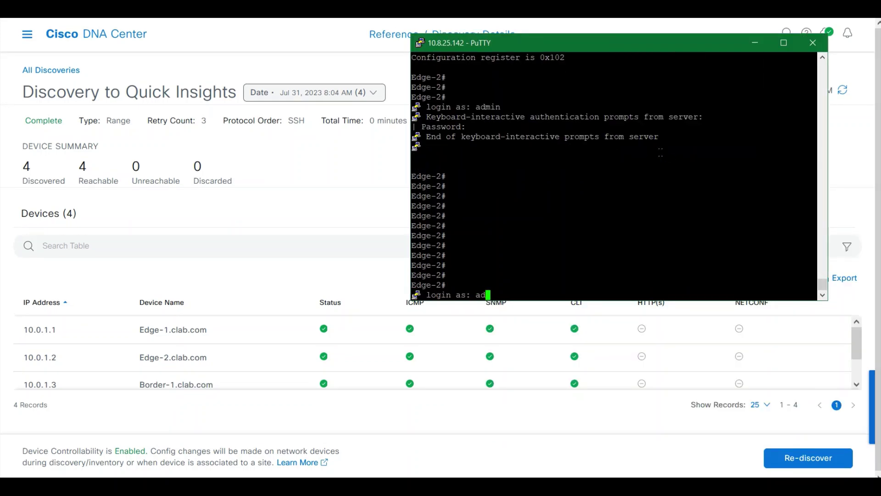
key("Return")
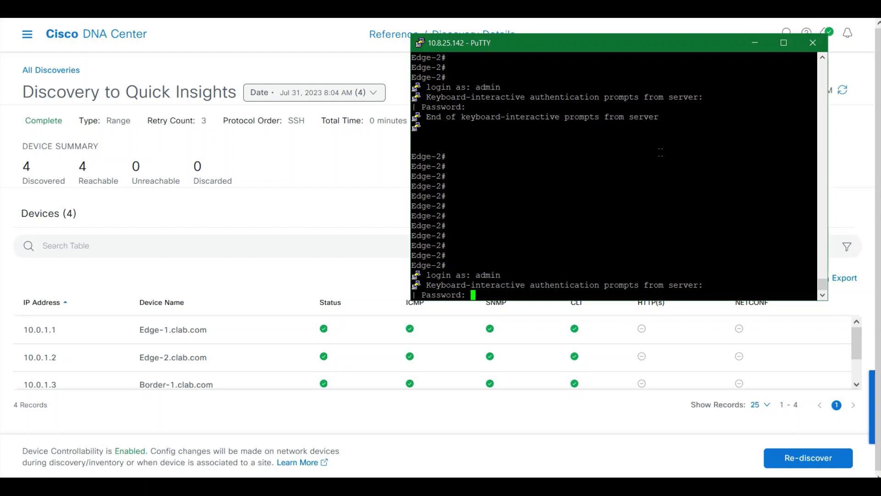
key("Return")
type("show r")
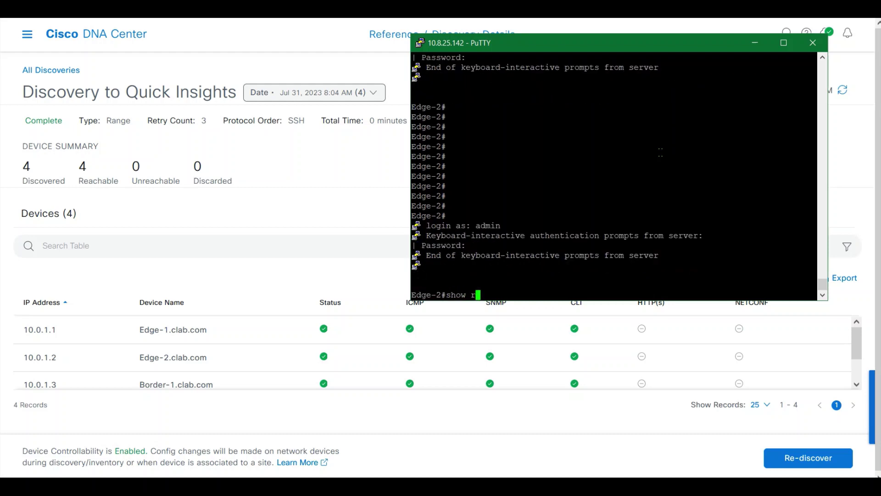
type("un | i snmp")
key("Return")
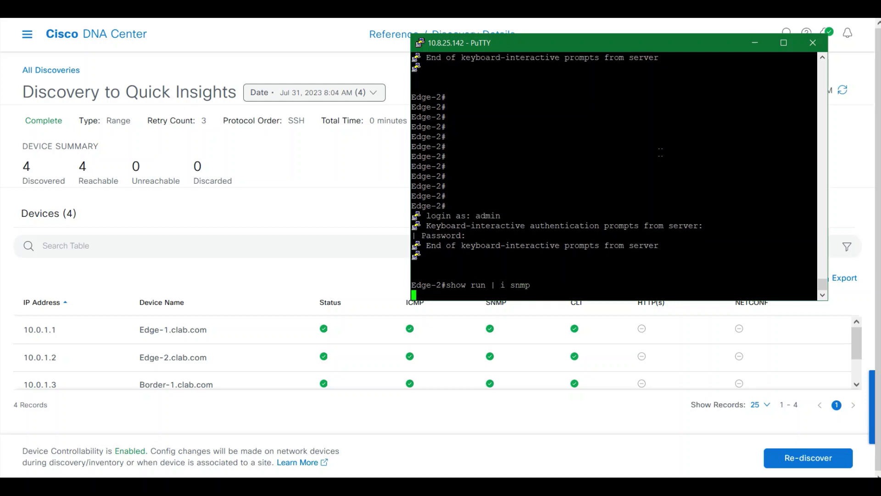
mouse_move(428, 277)
left_mouse_down()
mouse_move(569, 286)
mouse_move(413, 274)
left_mouse_up()
left_click(587, 281)
left_click(537, 286)
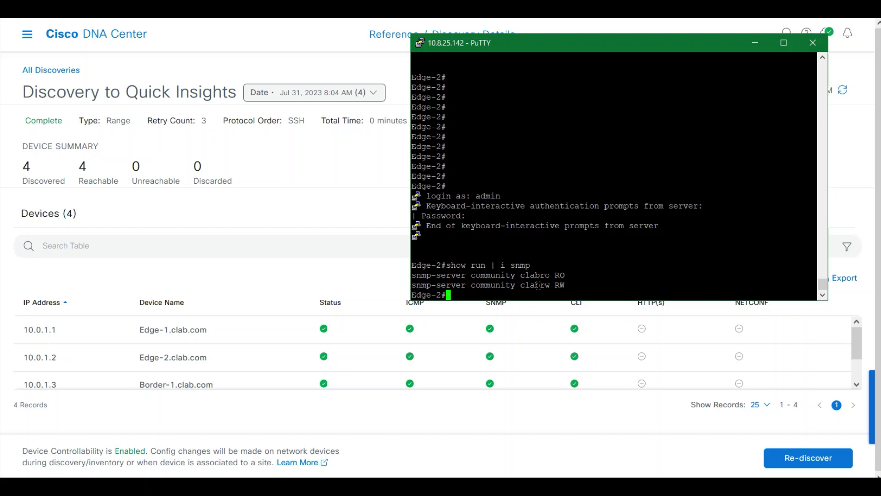
left_click_drag(569, 276, 413, 256)
left_click(482, 270)
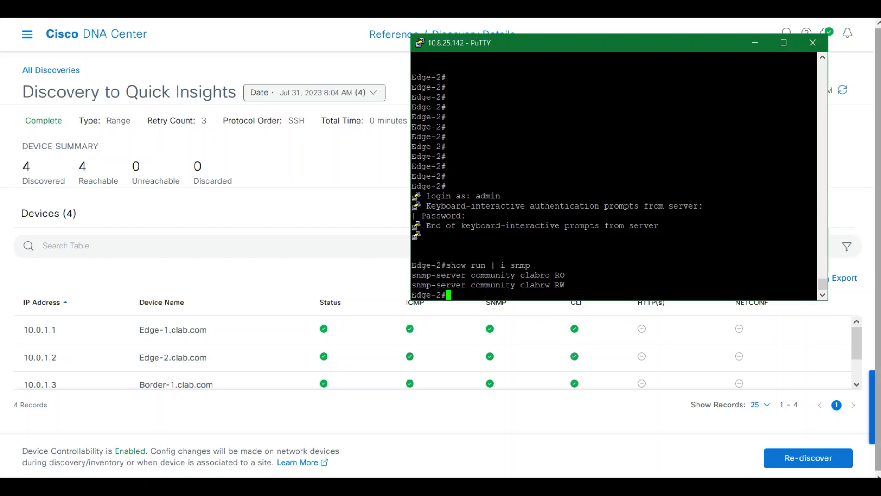
Restart the Edge-1 session, log in as admin, and check its SNMP communities with 'show run | i snmp'.
key("alt+Tab")
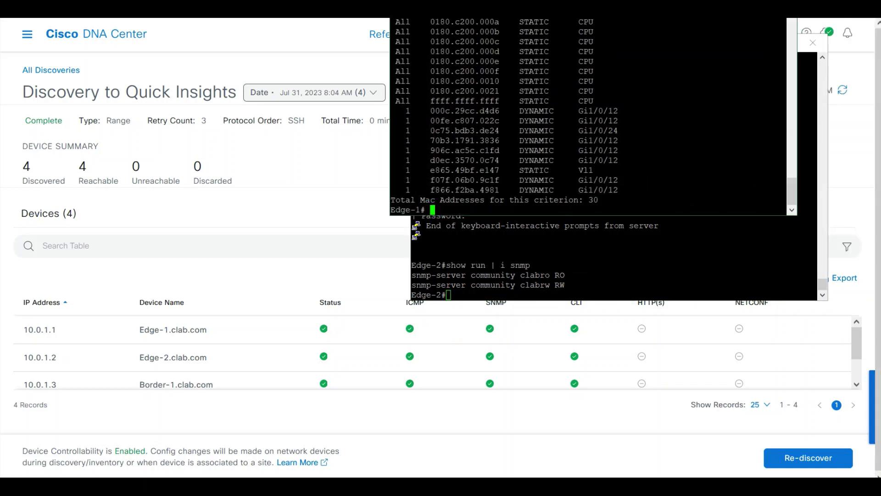
right_click(530, 19)
left_click(574, 73)
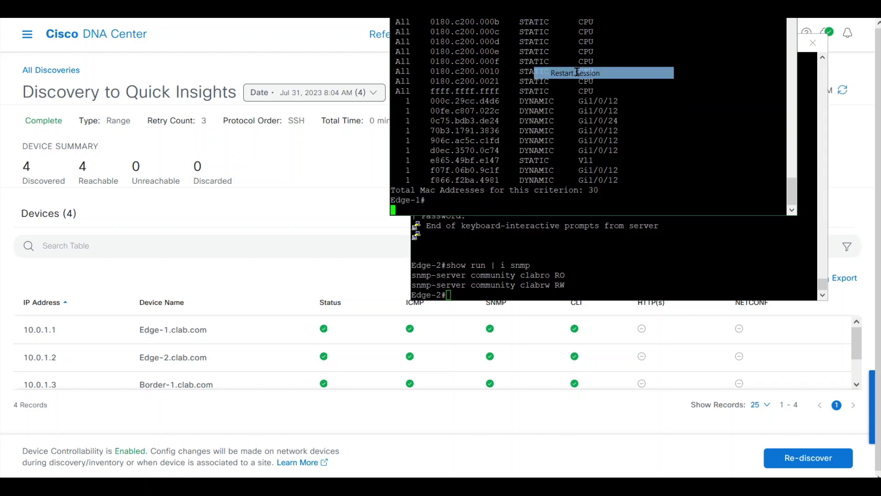
type("admin")
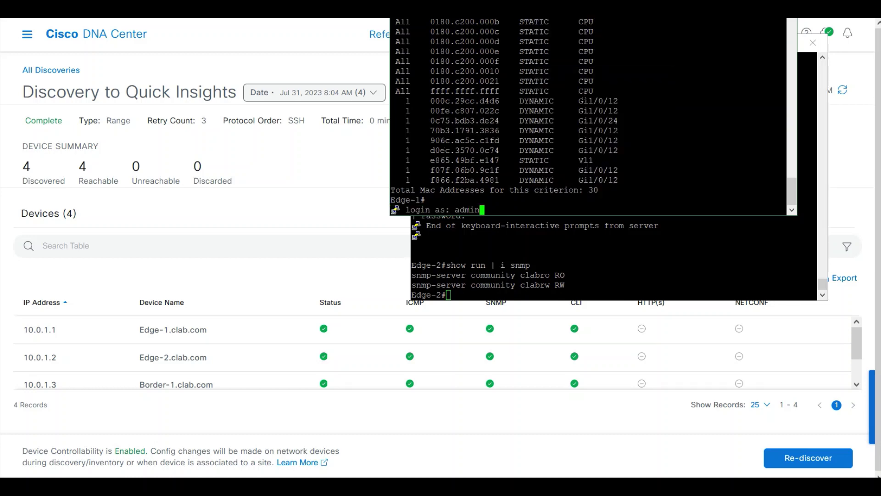
key("Return")
key("Return")
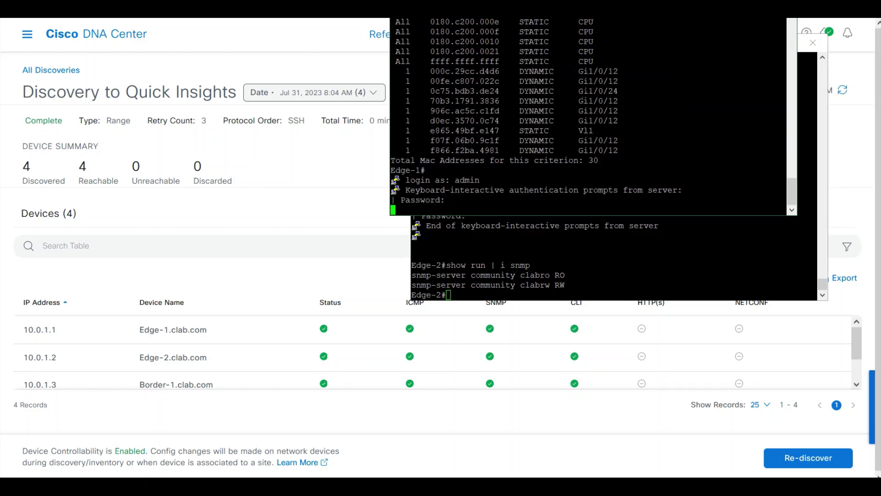
type("show run | i snmp")
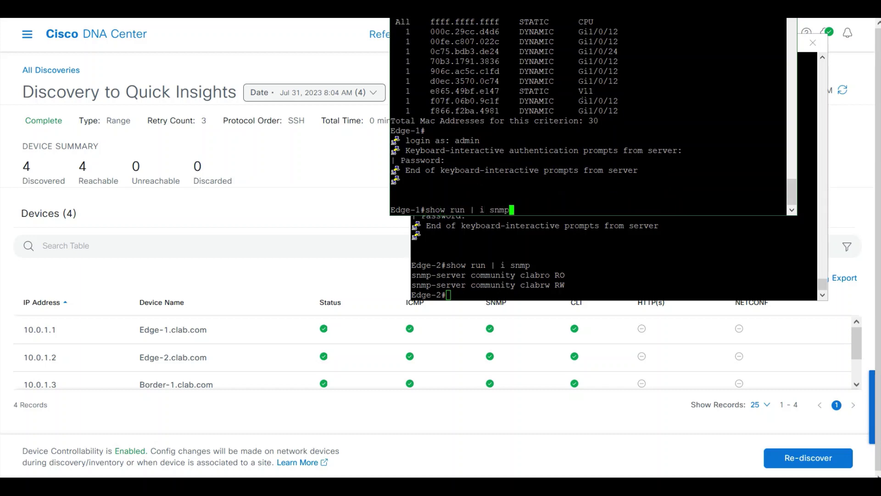
key("Return")
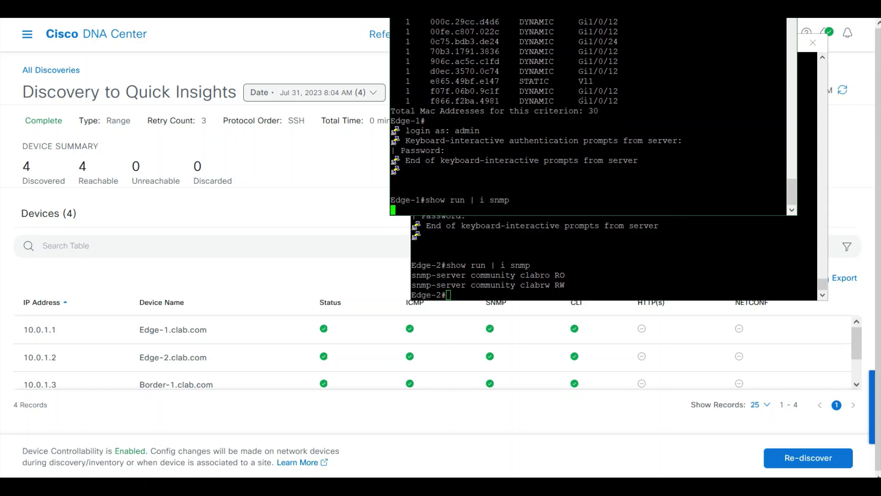
left_click_drag(430, 181, 606, 196)
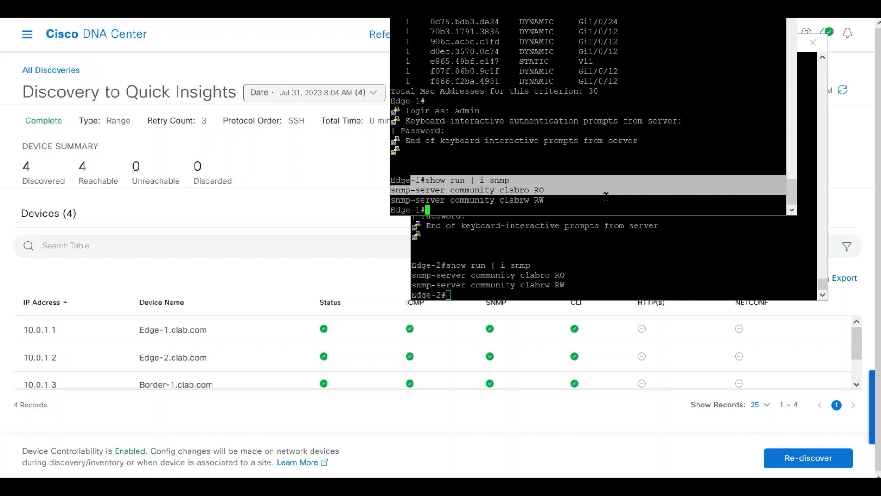
left_click(605, 196)
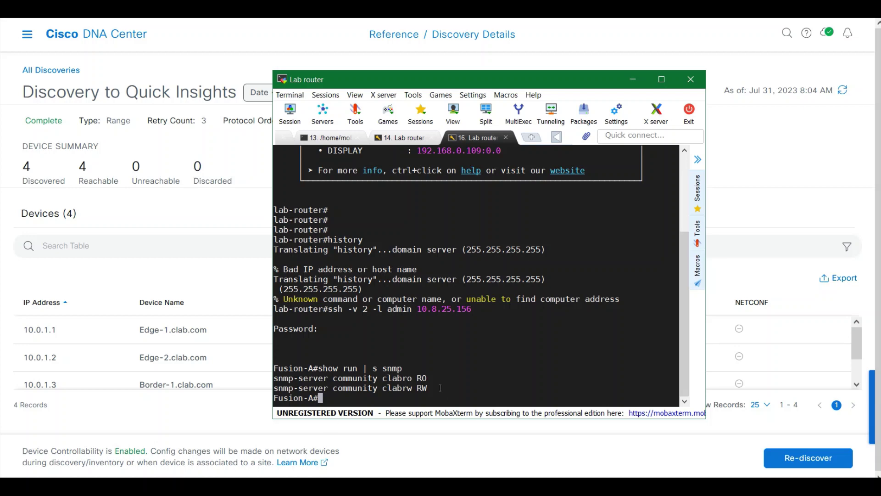
left_click_drag(293, 368, 453, 387)
left_click(453, 387)
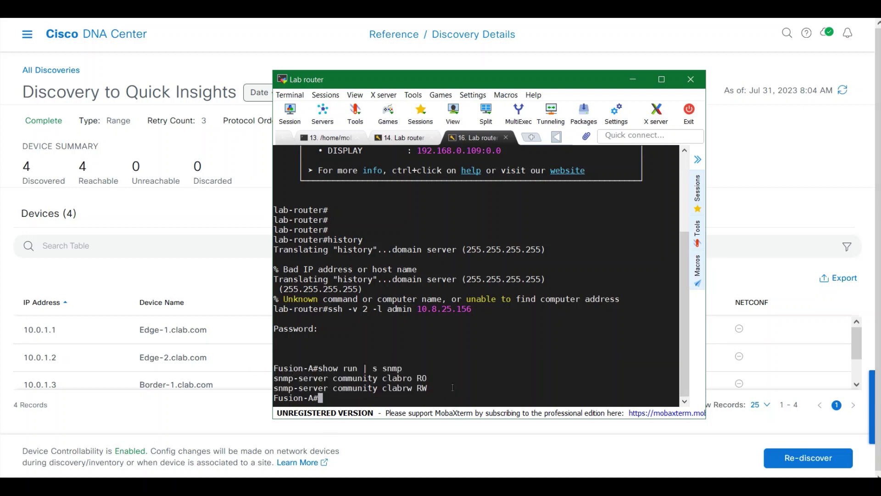
Close the terminal window and go to Provision > Inventory in Cisco DNA Center.
left_click(770, 225)
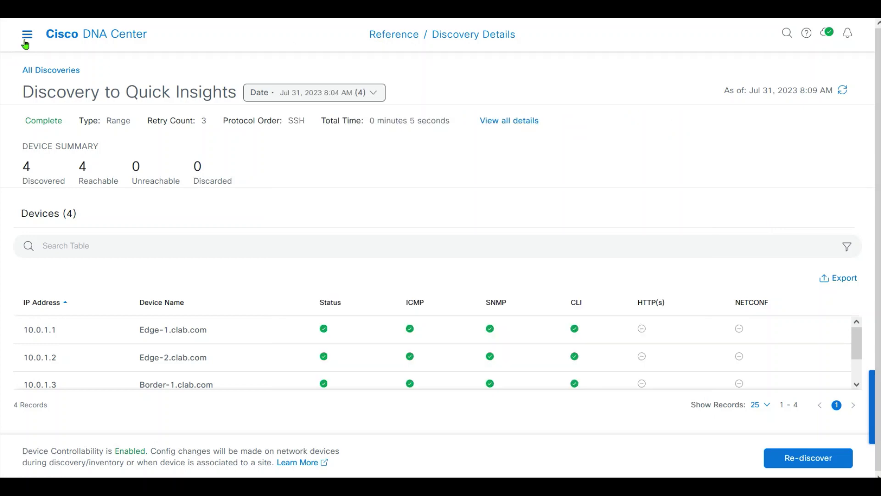
left_click(26, 45)
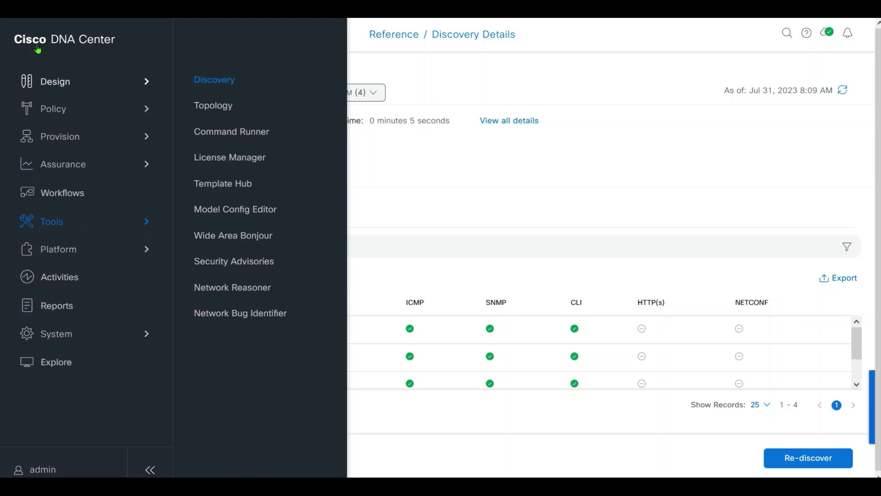
left_click(72, 137)
left_click(226, 95)
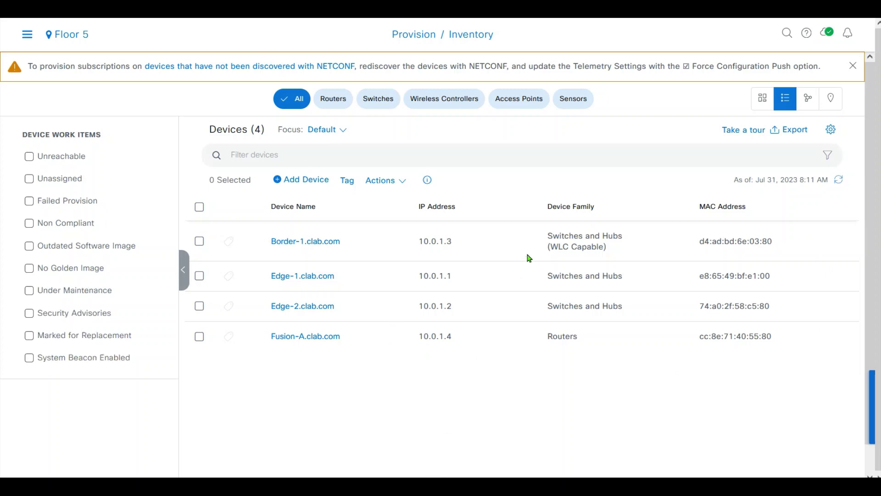
Highlight the inventory rows for Border-1, Edge-1, Edge-2 and Fusion-A.
left_click_drag(539, 237, 767, 384)
left_click_drag(787, 354, 236, 217)
left_click(413, 376)
left_click_drag(258, 246, 459, 241)
left_click_drag(271, 277, 337, 277)
left_click_drag(356, 306, 359, 368)
left_click(345, 371)
scroll(855, 281, "down", 1)
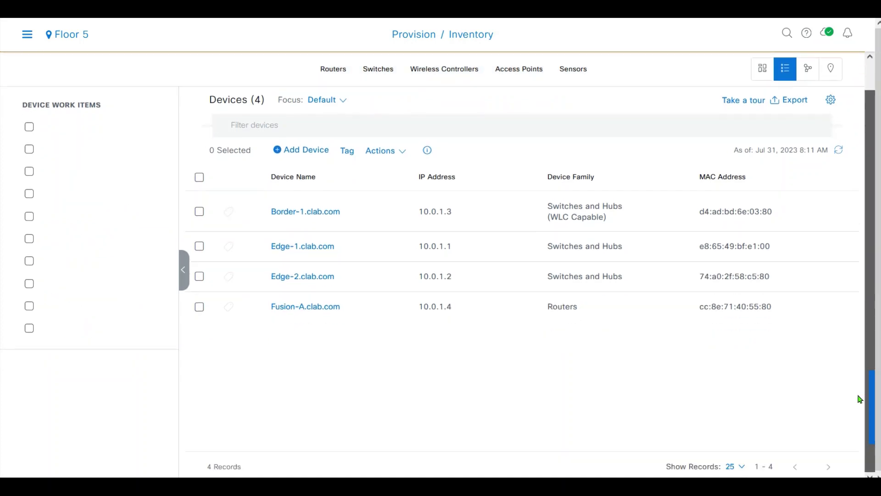
scroll(849, 248, "up", 1)
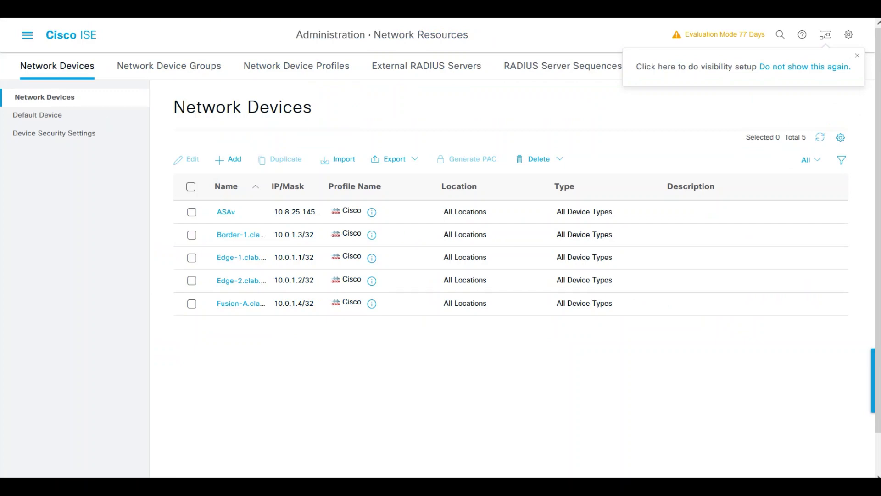
Open ISE's Network Devices list and widen the Name column to show full device names.
left_click(28, 36)
left_click(455, 133)
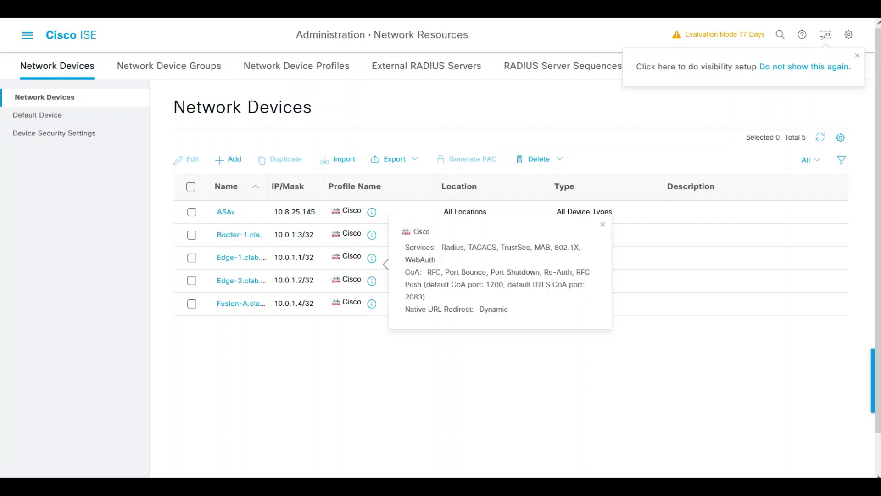
left_click_drag(267, 185, 366, 187)
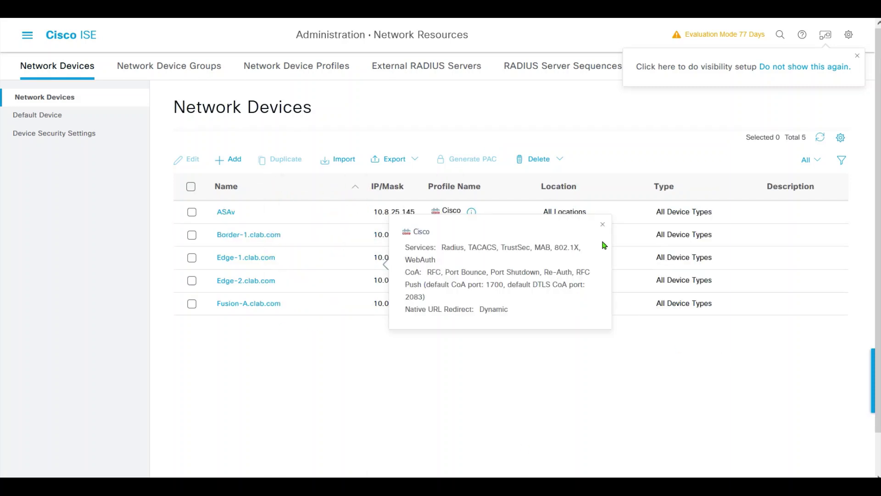
left_click(602, 226)
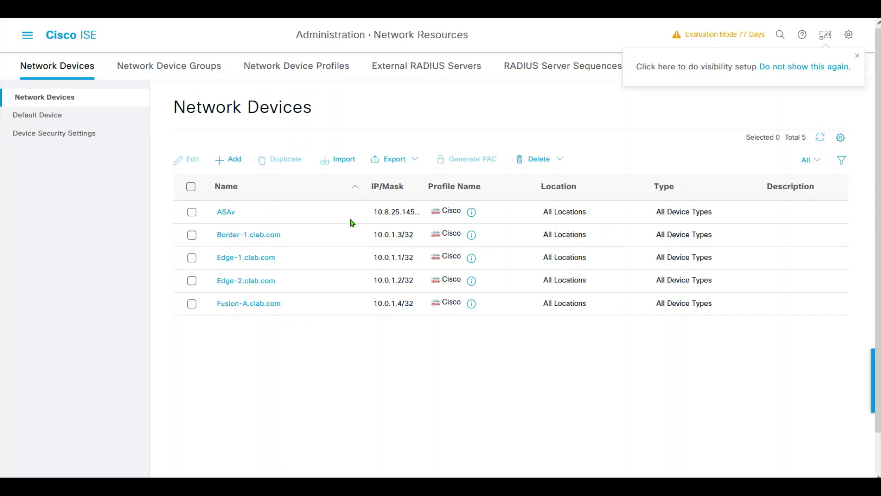
Highlight the Border-1 through Fusion-A rows at 10.0.1.1–10.0.1.4.
left_click_drag(758, 314, 207, 236)
left_click(383, 307)
left_click_drag(748, 322, 207, 231)
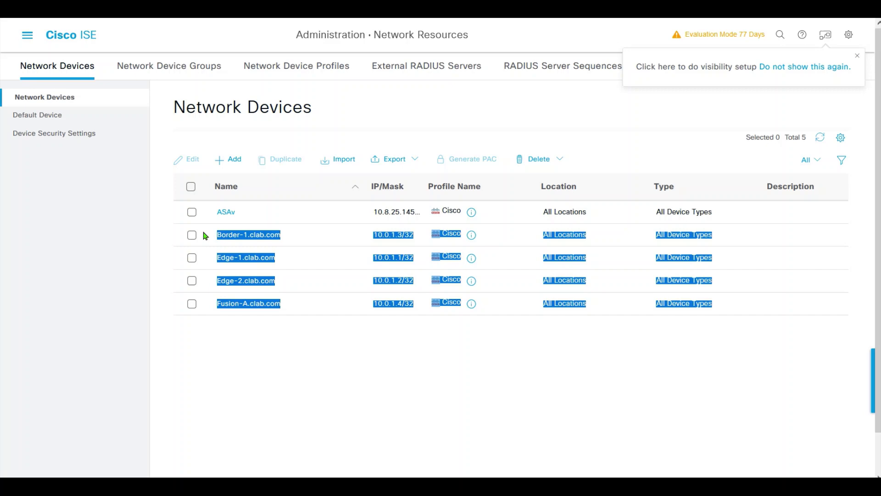
left_click(268, 372)
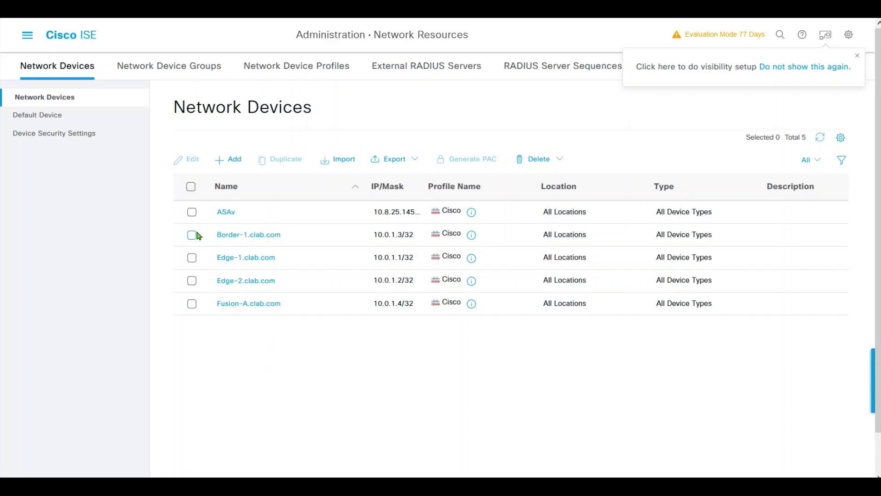
left_click_drag(205, 235, 803, 339)
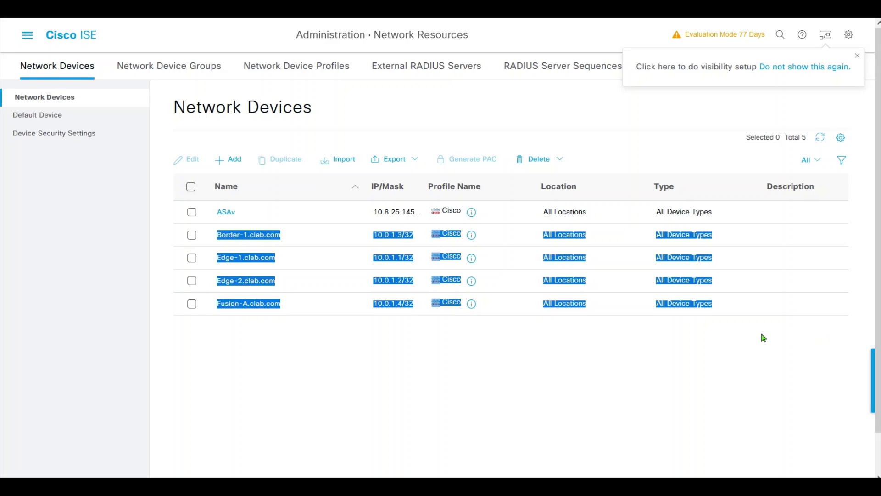
left_click(773, 305)
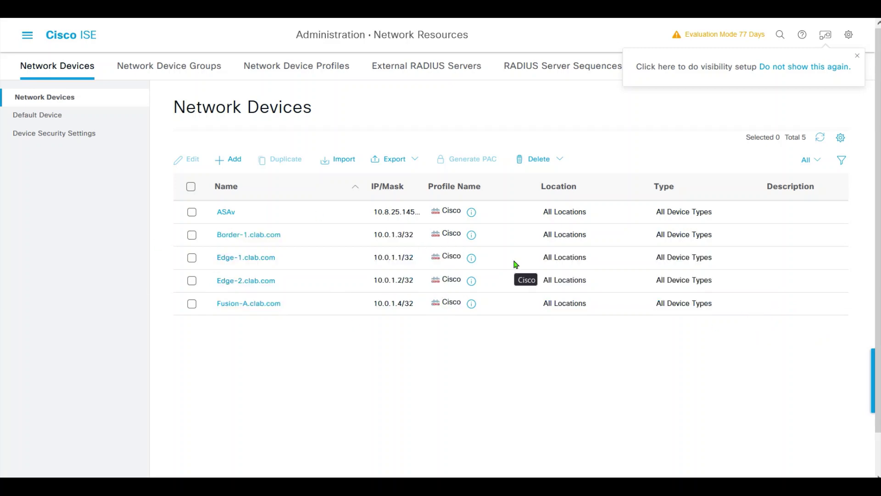
Review the Border-1.clab.com device details, then return to the list and discard the unsaved changes.
left_click(251, 242)
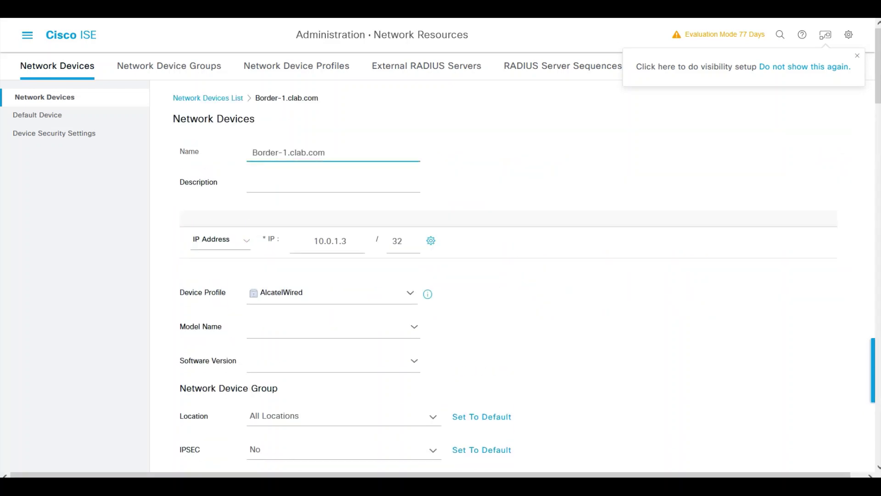
scroll(876, 100, "down", 2)
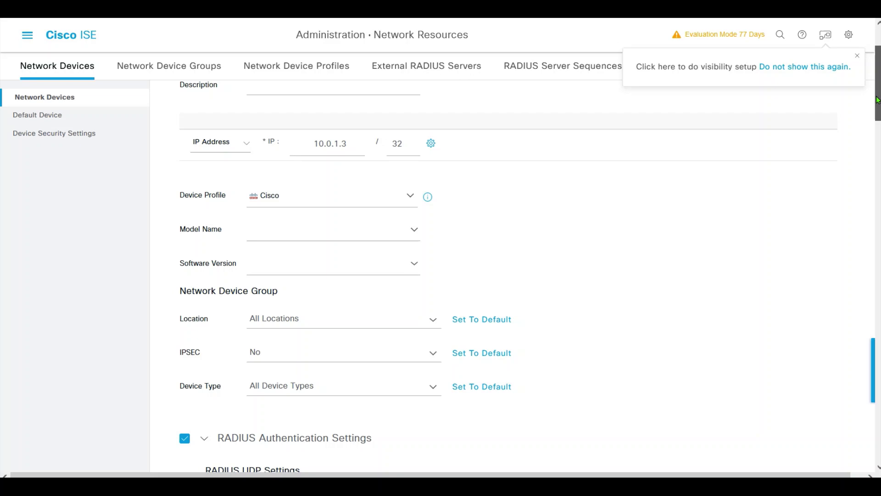
left_click_drag(877, 100, 834, 417)
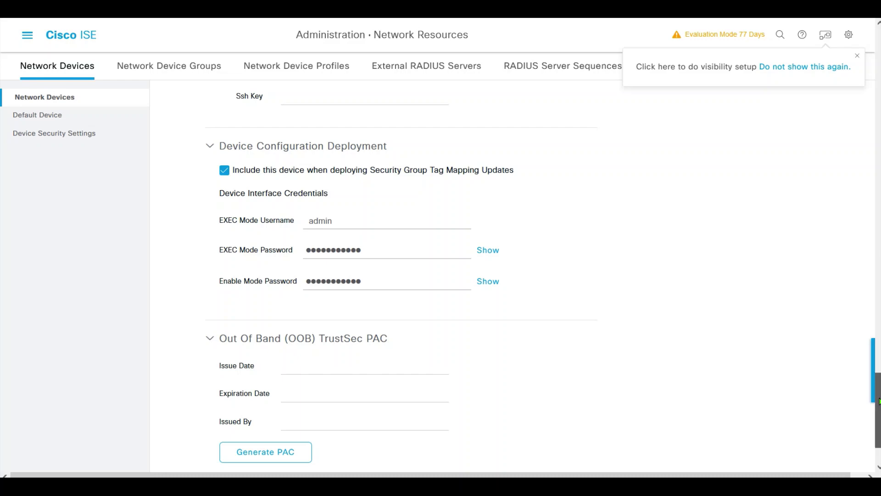
left_click_drag(878, 401, 878, 57)
left_click(206, 96)
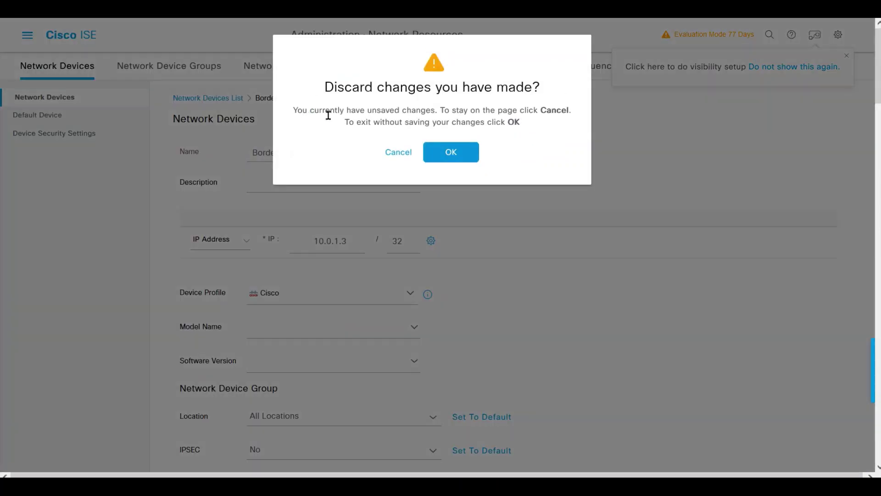
left_click(454, 154)
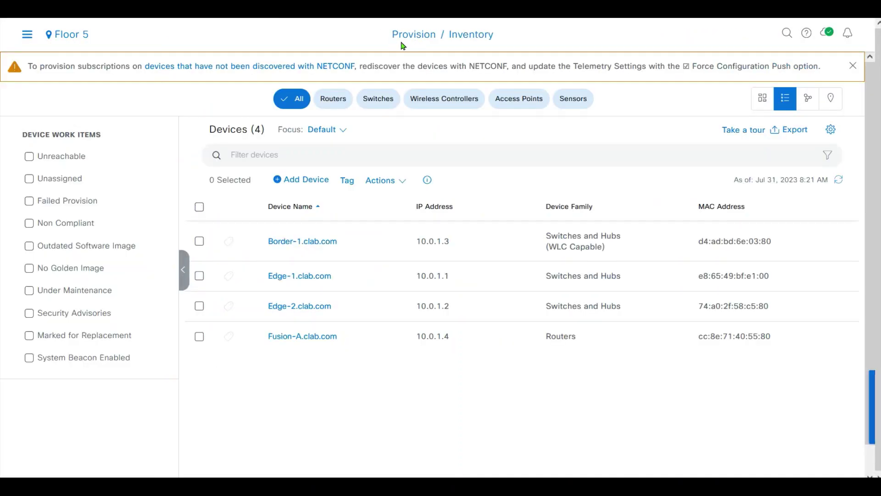
Select Border-1, Edge-1 and Edge-2 (leaving out Fusion-A) and start Provision Device for them.
left_click(200, 207)
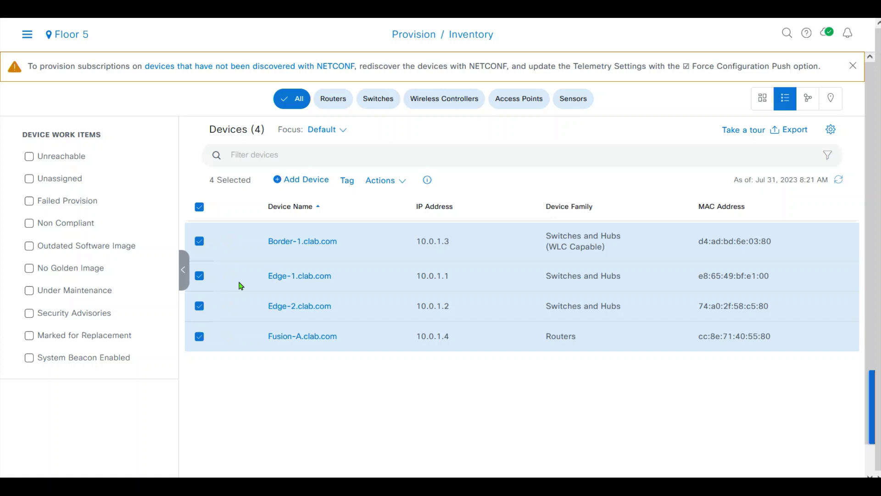
left_click(200, 336)
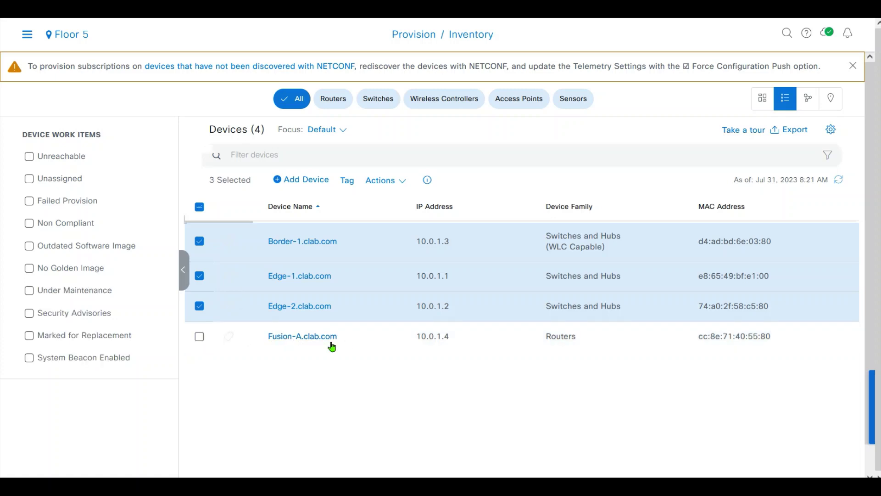
left_click(380, 180)
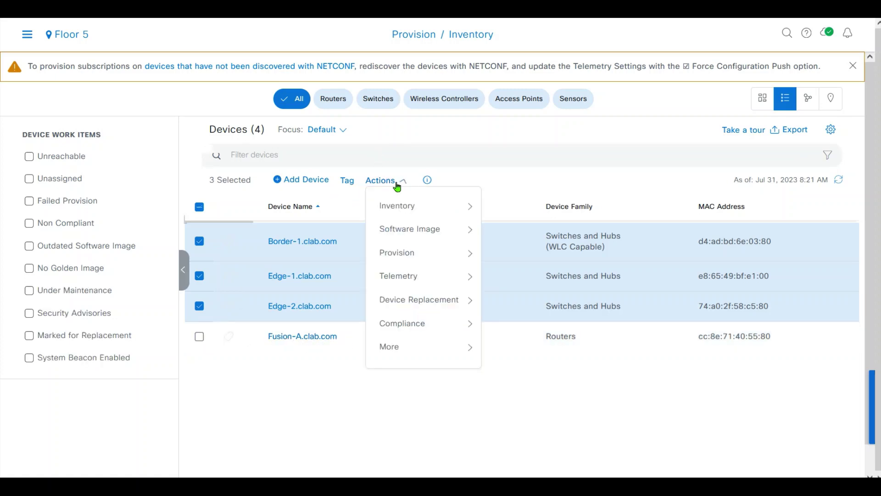
mouse_move(418, 205)
mouse_move(423, 252)
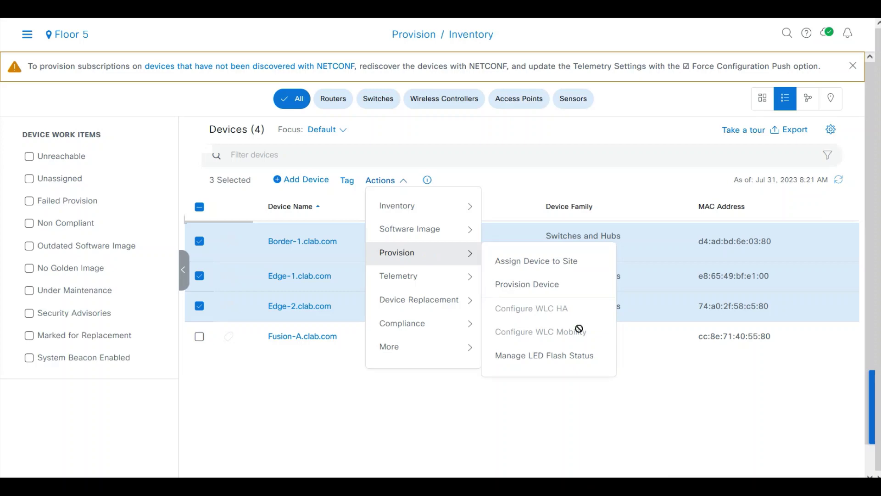
left_click(569, 292)
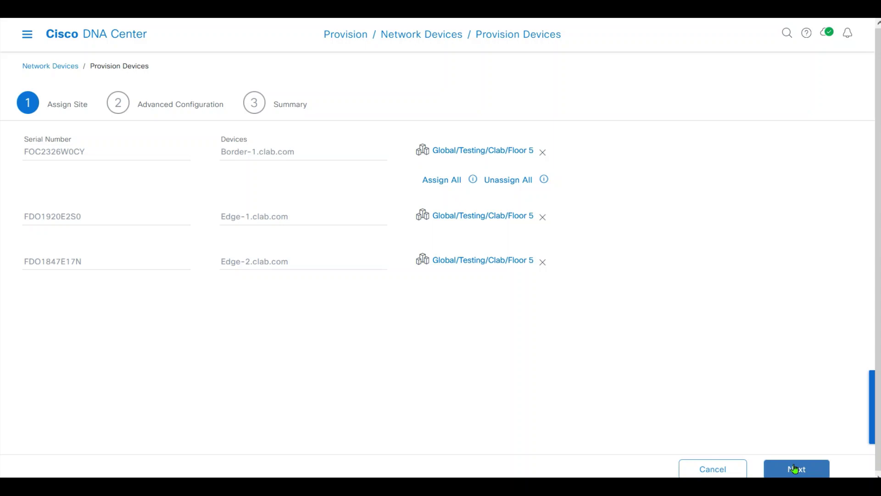
Advance through Advanced Configuration to Summary, then deploy the three devices' provisioning Now.
left_click(796, 468)
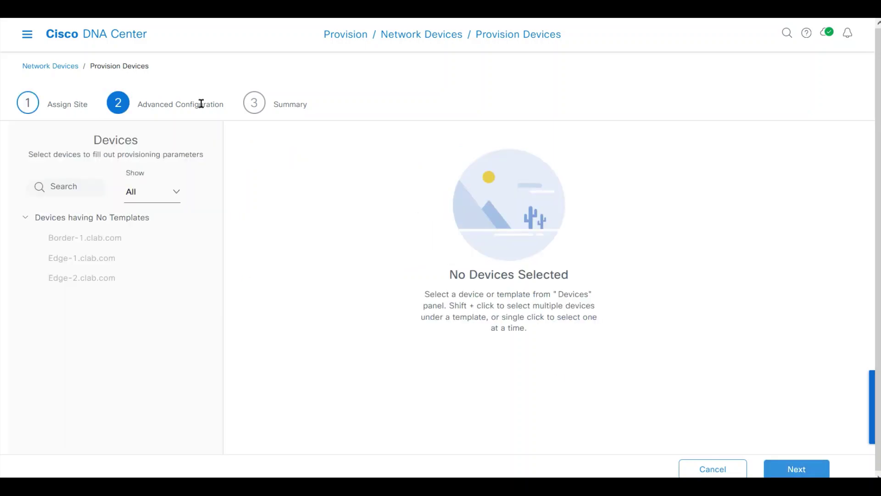
triple_click(178, 102)
left_click(223, 108)
left_click(803, 469)
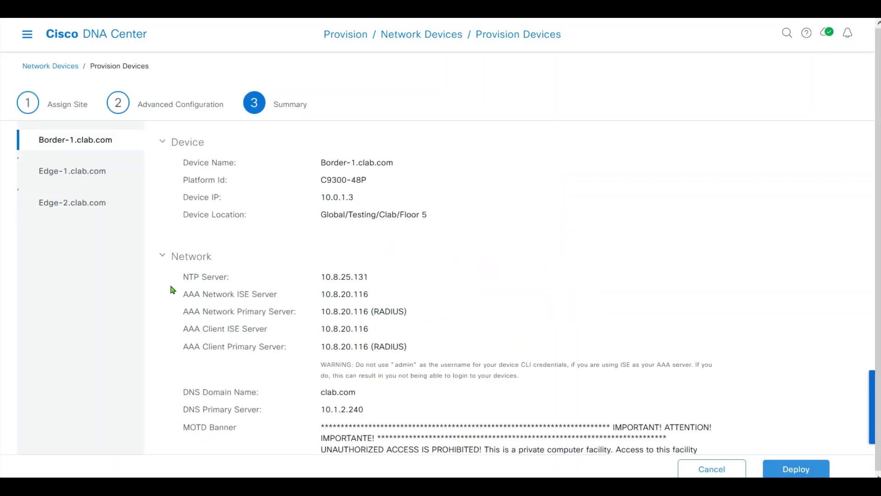
scroll(876, 231, "down", 1)
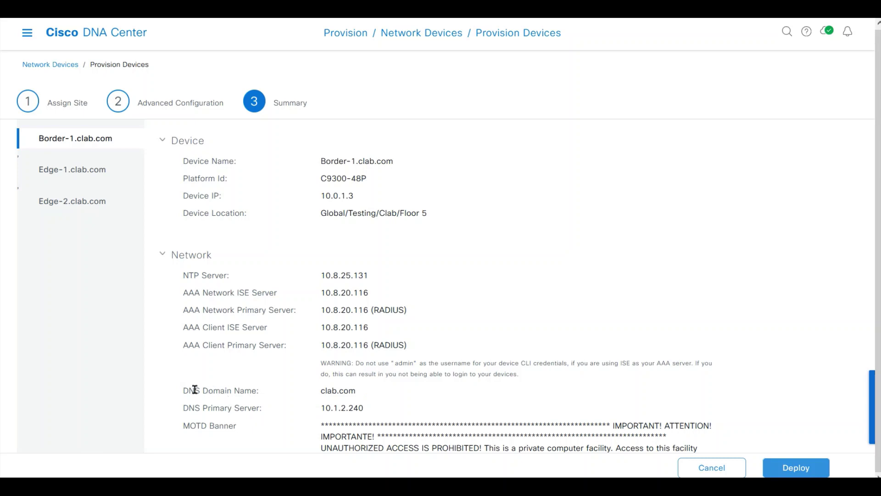
left_click_drag(195, 389, 403, 409)
left_click(432, 410)
left_click(801, 471)
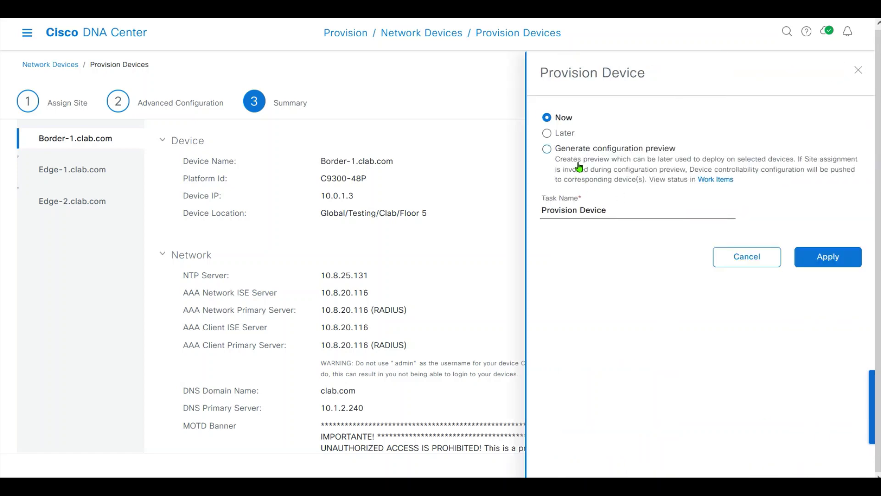
left_click(841, 264)
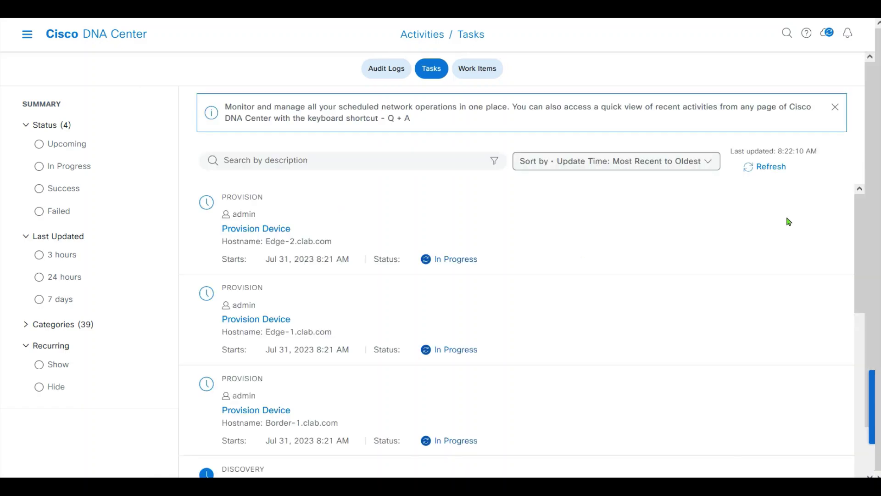
Refresh the Tasks list to check the Provision Device tasks and view the sort options.
left_click_drag(871, 180, 871, 243)
left_click(765, 166)
left_click(765, 166)
left_click(706, 161)
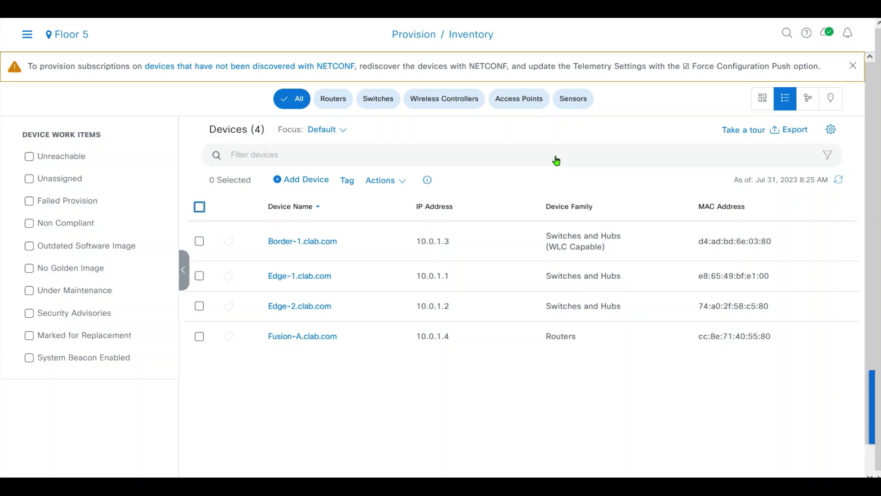
Select Border-1 and run Actions > Inventory > Resync Device on it.
left_click(199, 241)
left_click(383, 180)
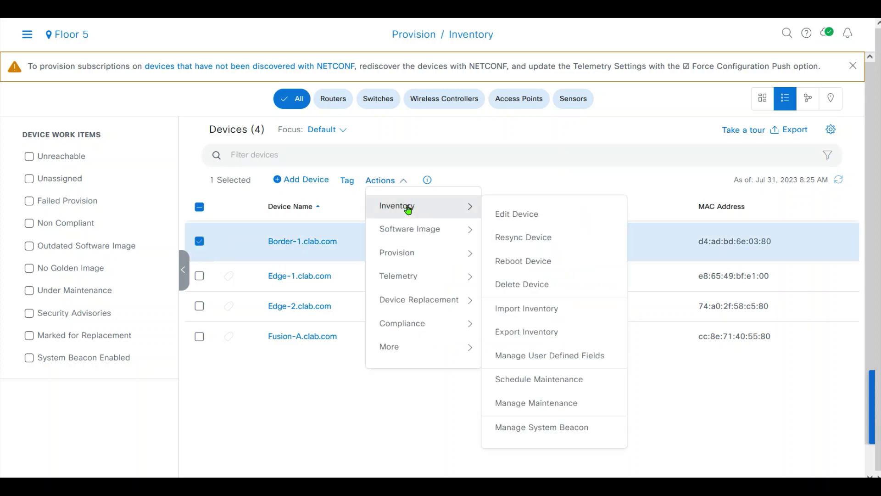
mouse_move(428, 260)
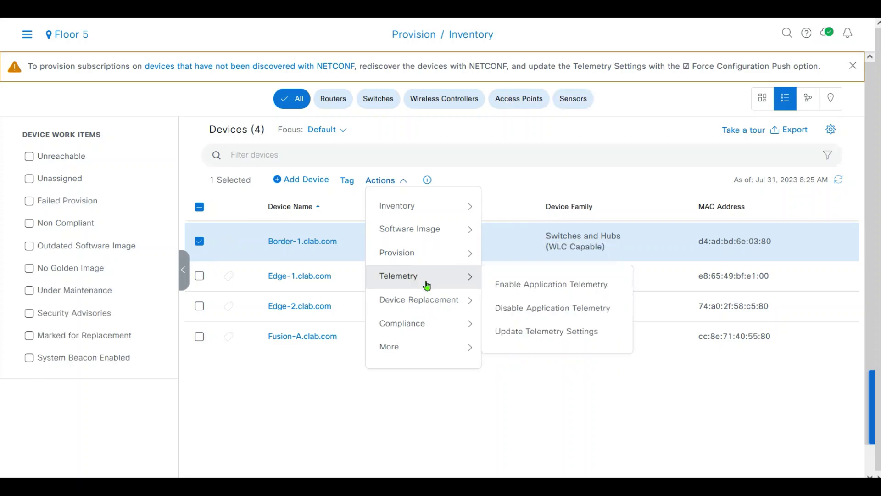
mouse_move(426, 211)
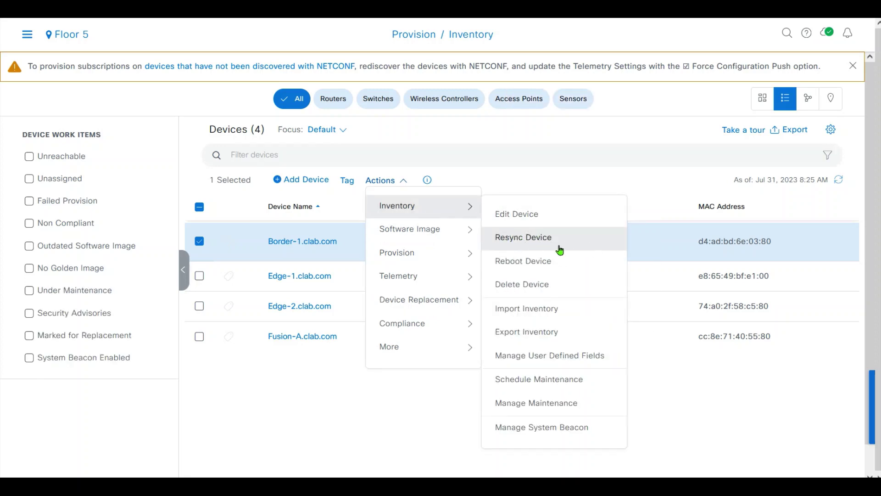
left_click(641, 180)
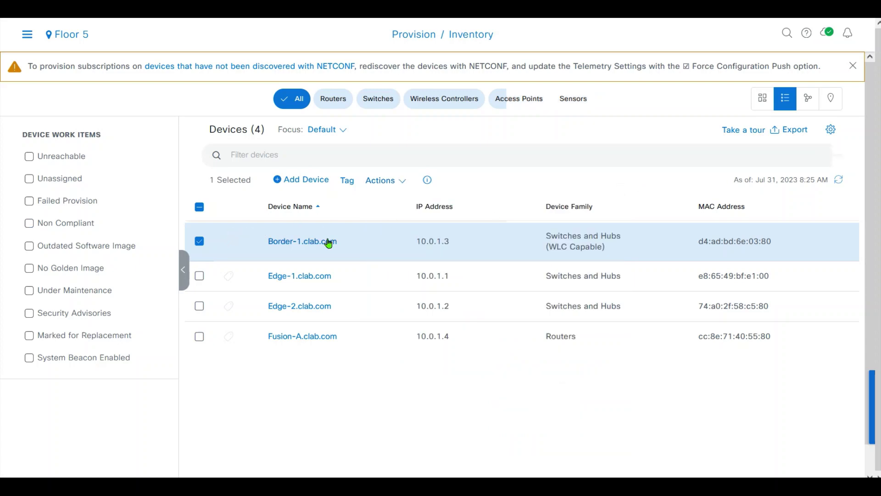
left_click(383, 180)
mouse_move(435, 205)
left_click(524, 238)
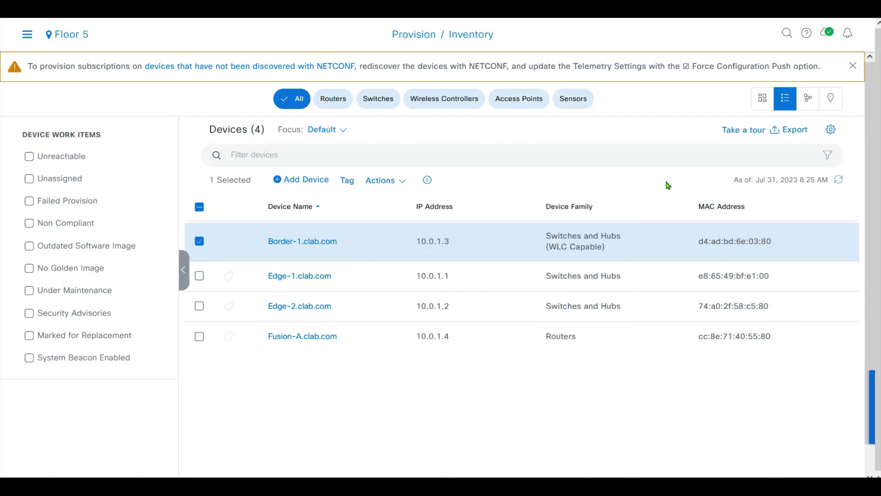
left_click(383, 181)
left_click(498, 198)
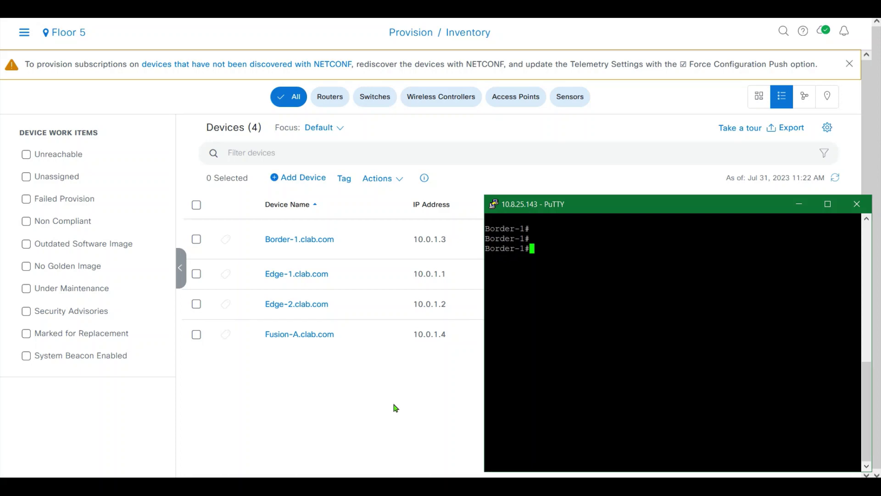
Run 'show cts environment-data' on Border-1 and review the win7_sgt_tag entries.
type("show cts ?")
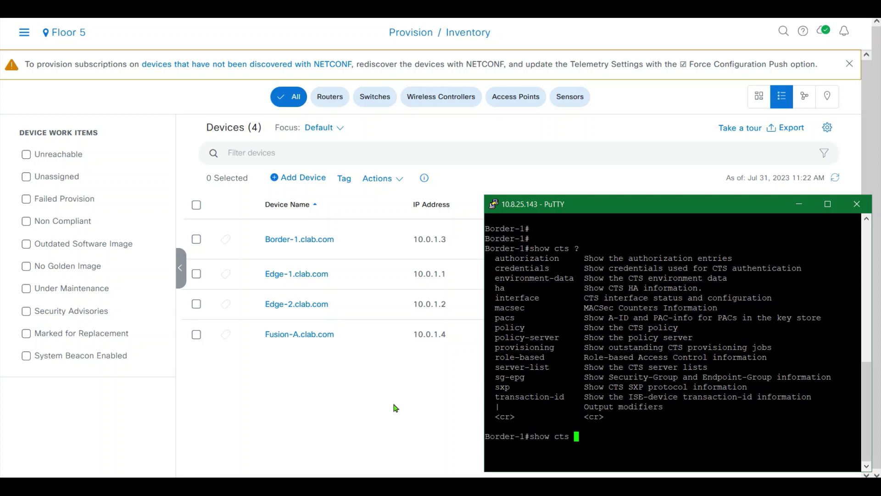
type("env")
key("Tab")
type("?")
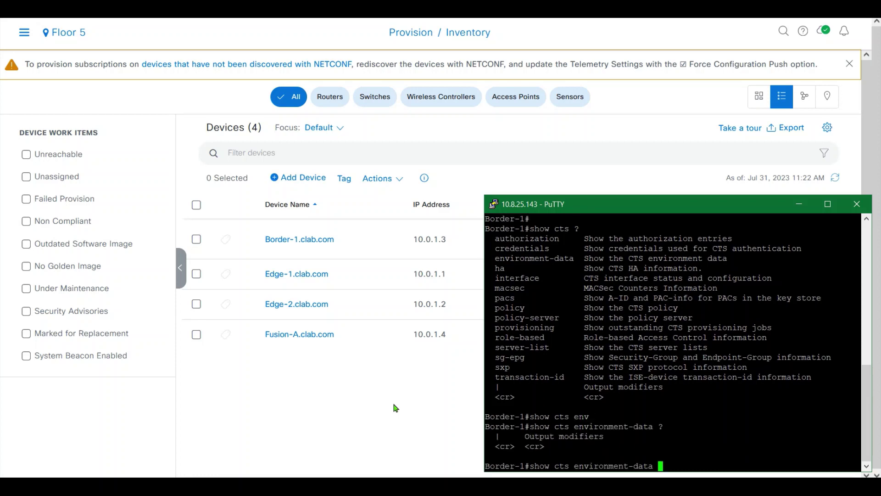
key("Return")
key("Return")
key("Return")
key("Return")
key("Return")
key("Return")
key("Return")
key("Return")
key("Return")
key("Return")
key("Return")
key("Return")
key("Return")
key("Return")
key("Return")
key("Return")
key("Return")
key("Return")
key("Return")
key("Return")
key("Return")
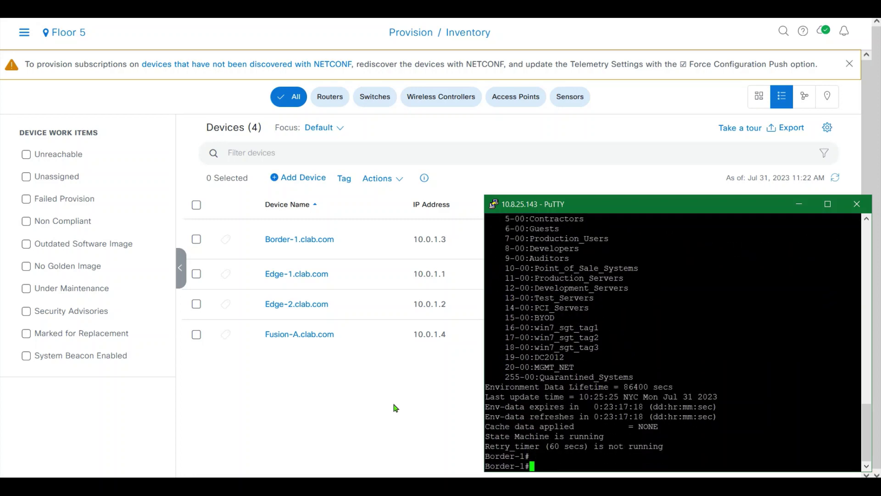
key("Return")
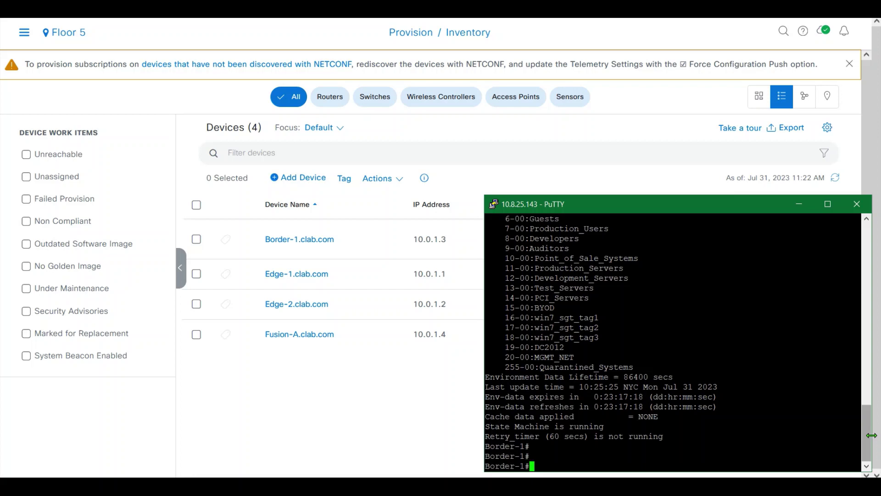
left_click_drag(868, 434, 868, 414)
left_click_drag(514, 397, 526, 435)
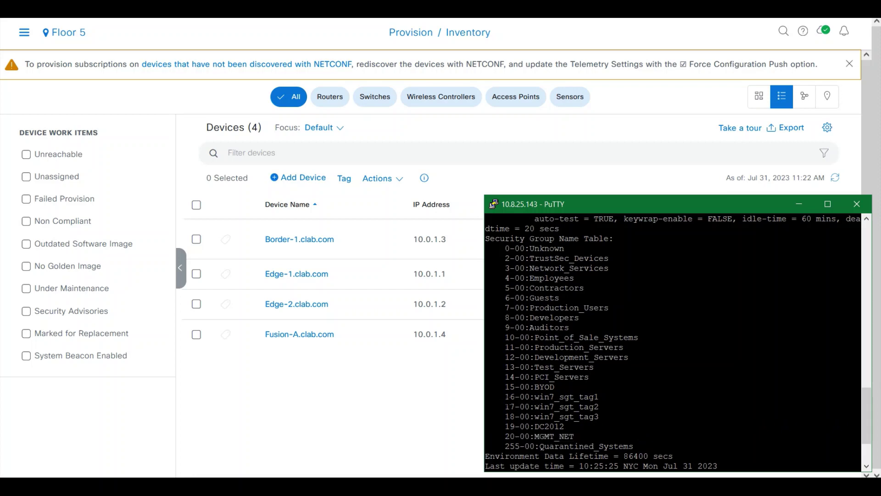
left_click_drag(505, 396, 580, 431)
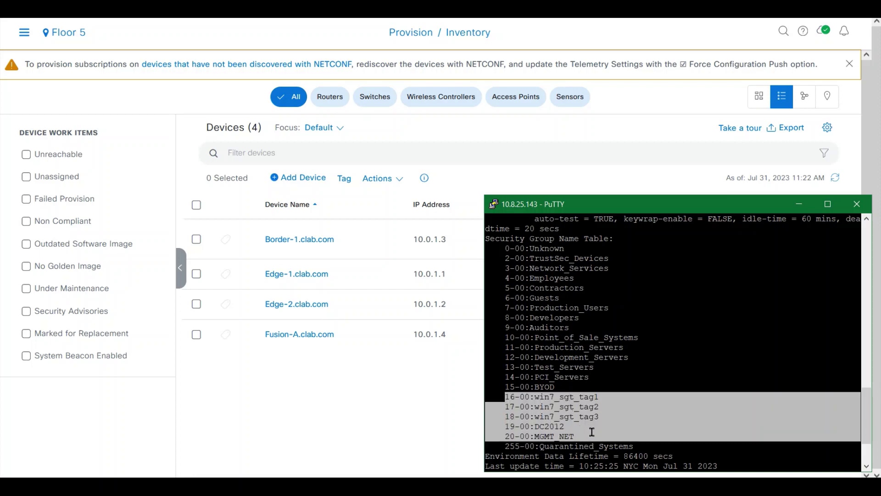
left_click(592, 431)
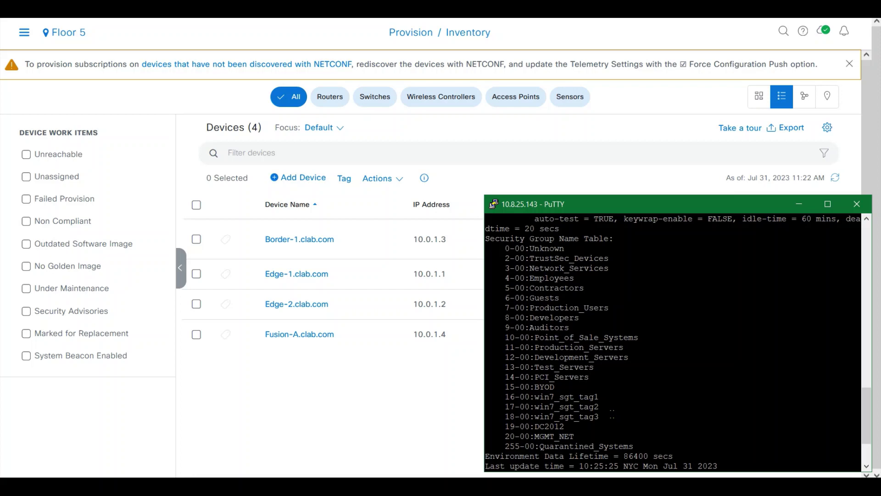
key("Return")
Run 'show version' on Border-1 and page through the full output.
type("show ")
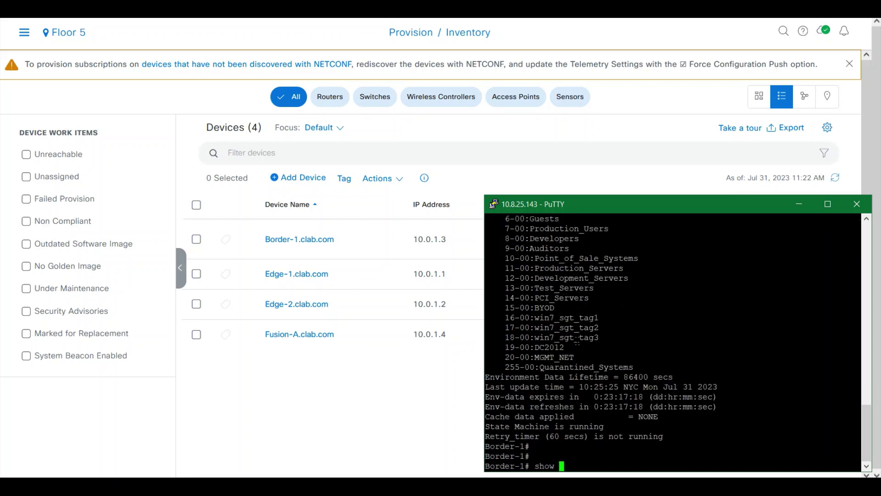
type("version")
key("Return")
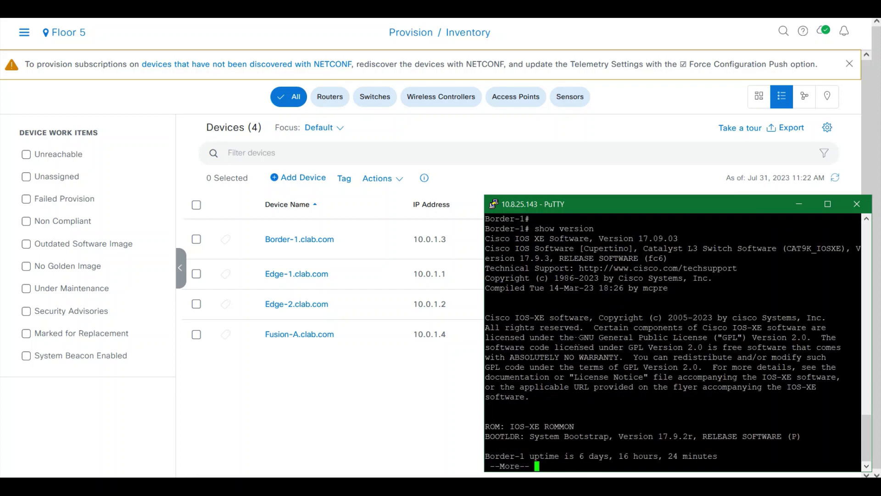
key("Return")
key("Return")
key("Return")
key("Return")
key("Return")
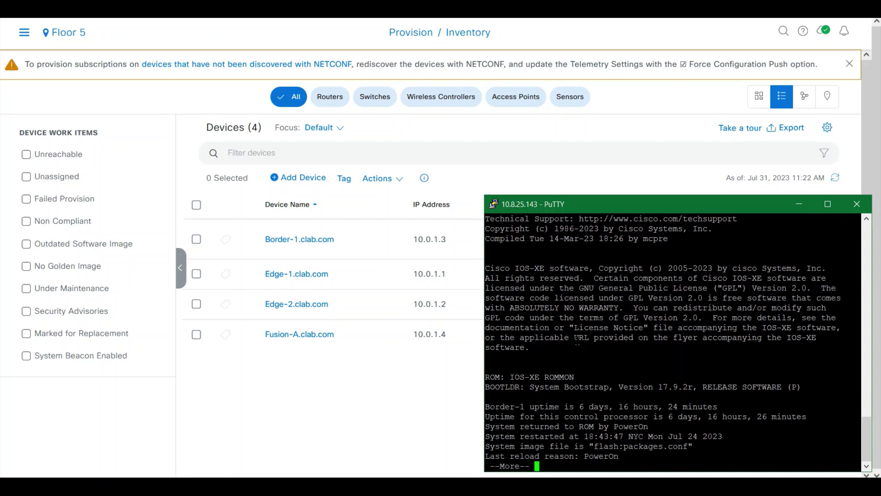
key("Return")
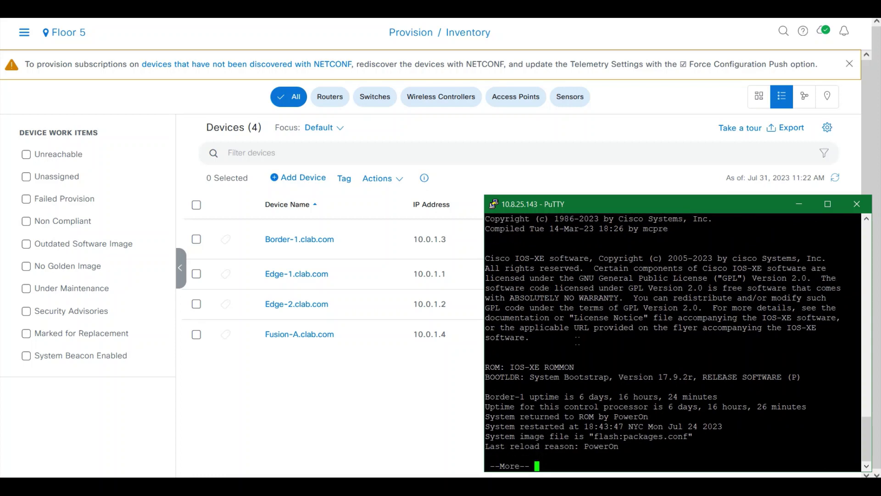
key("space")
key("space")
key("space")
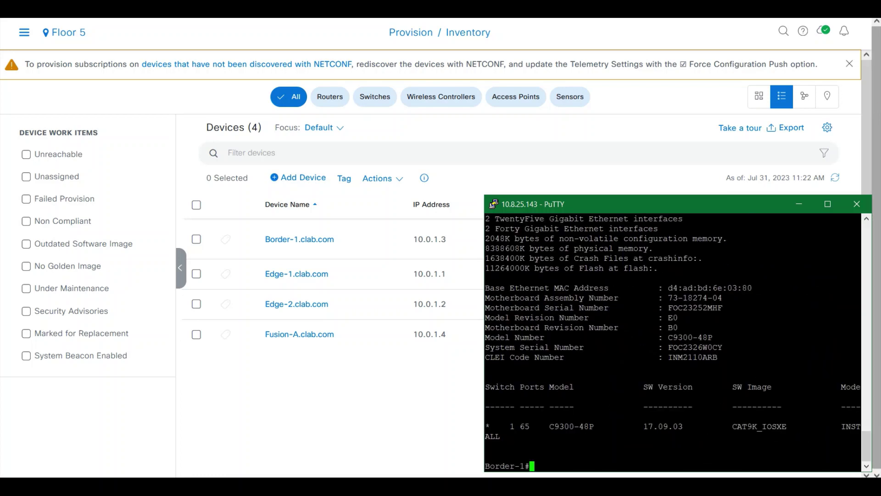
Switch to the Edge-2 session and run 'show version', paging through the output.
left_click(878, 137)
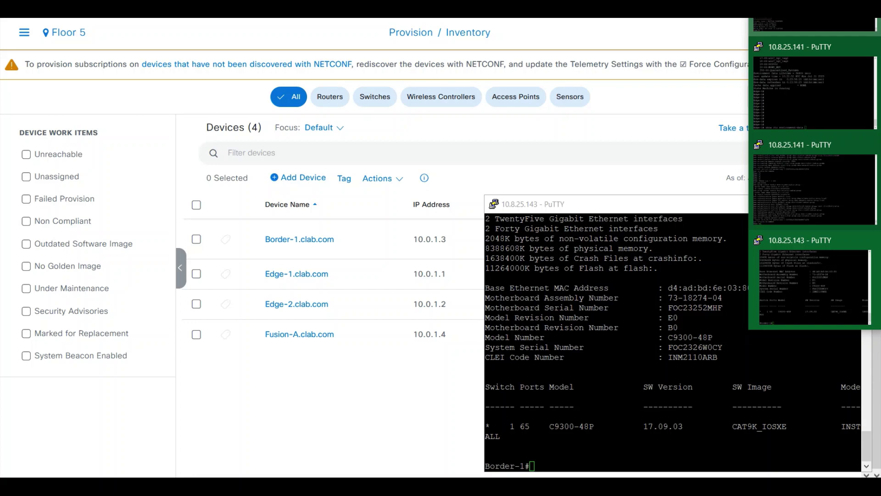
left_click(812, 26)
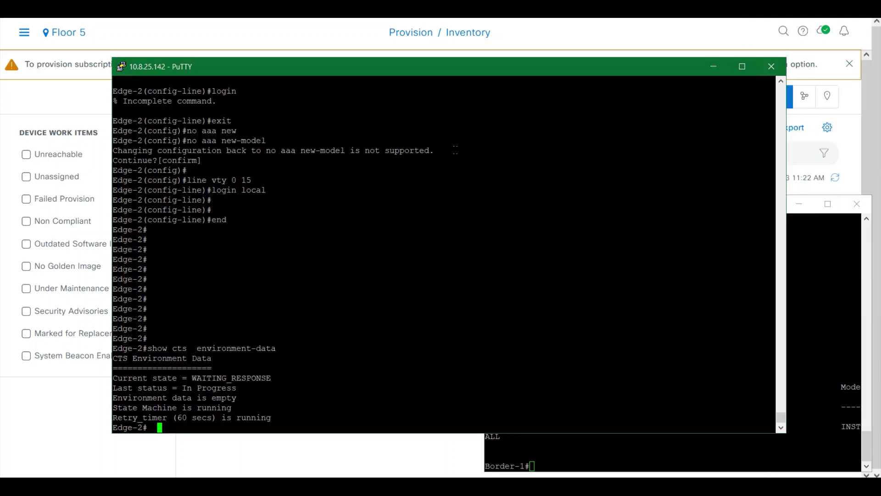
type("show version")
key("Return")
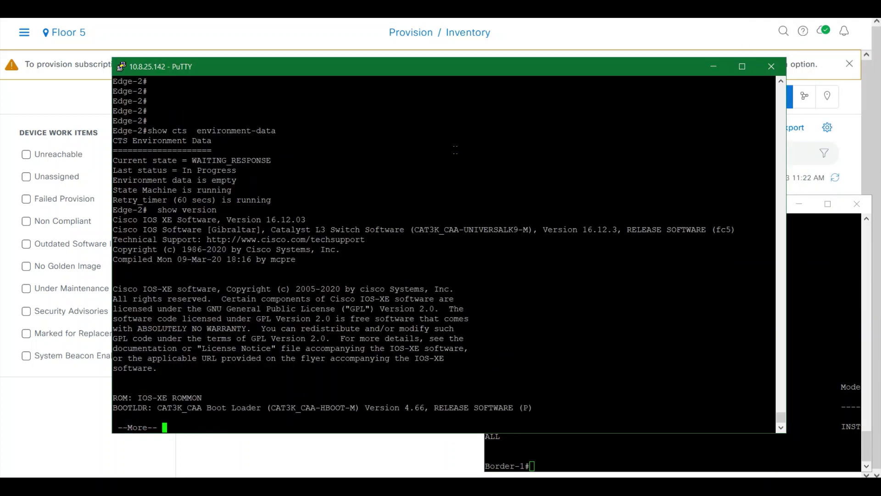
key("space")
key("space")
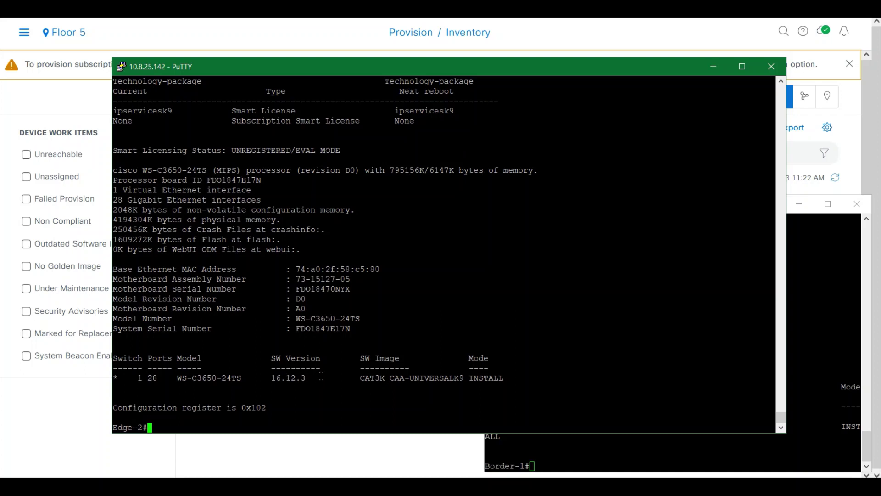
Run 'show cts environment-data' on Edge-2 and review its SGT entries from BYOD down.
type("show cts env")
key("Tab")
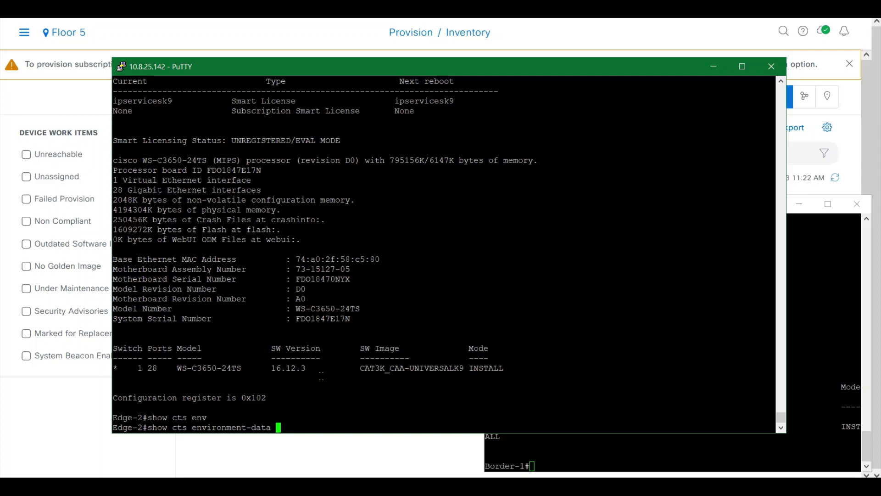
key("Return")
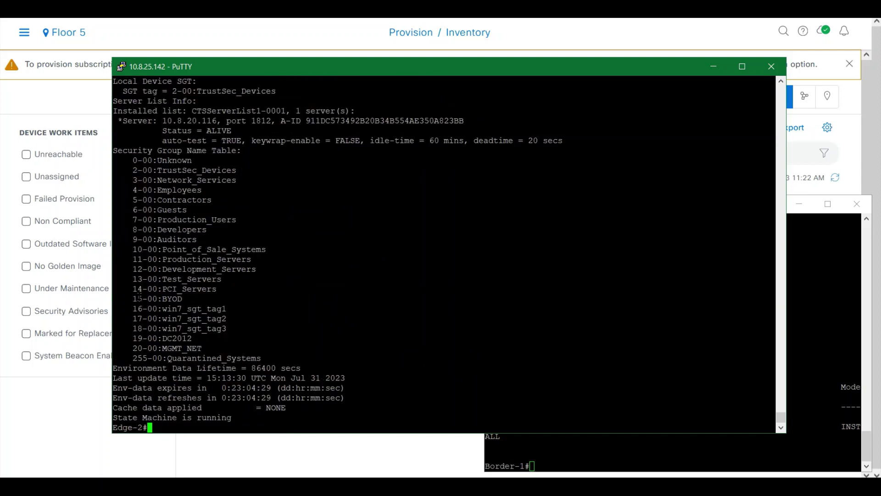
left_click_drag(139, 298, 239, 357)
left_click(238, 357)
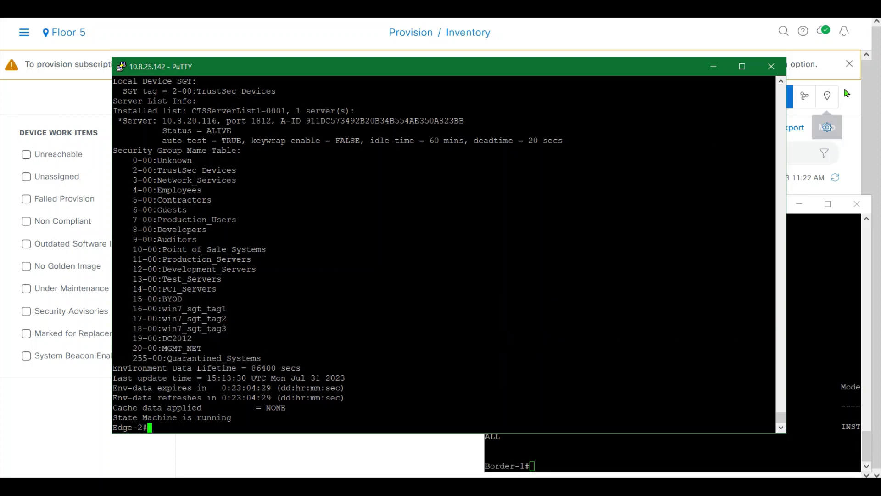
left_click(811, 12)
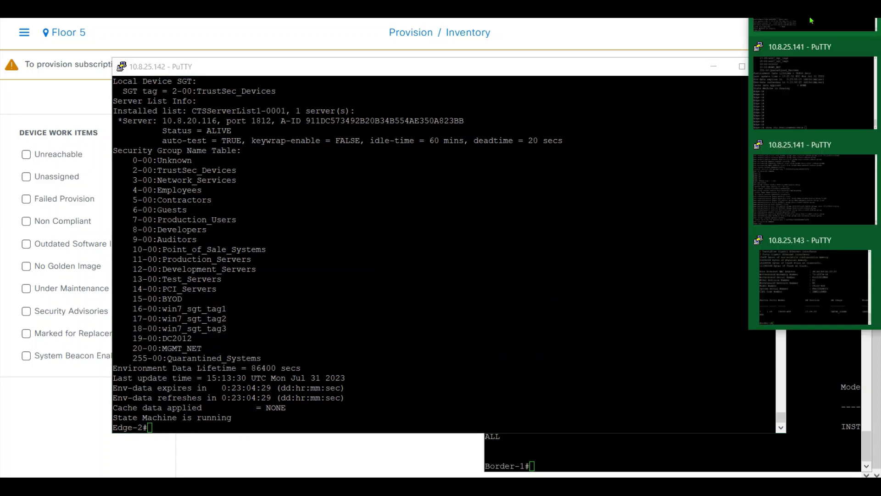
left_click(541, 196)
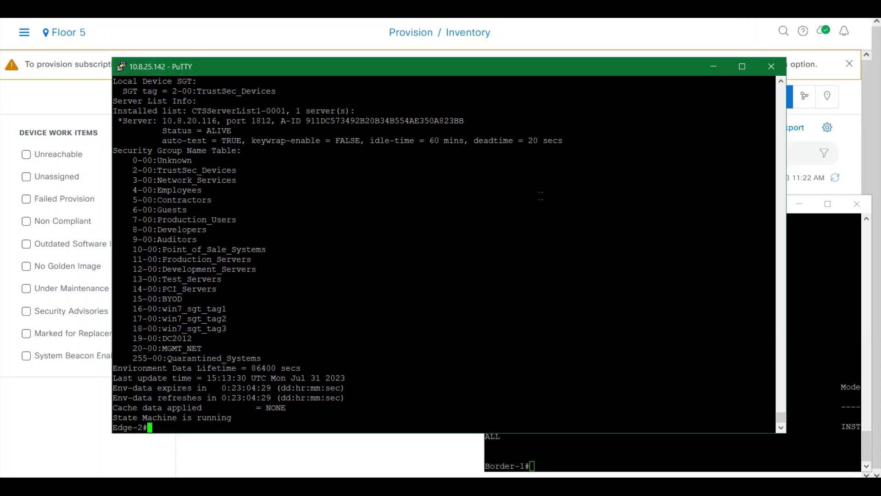
Switch to the Edge-1 session and run the same CTS environment-data command.
left_click(811, 12)
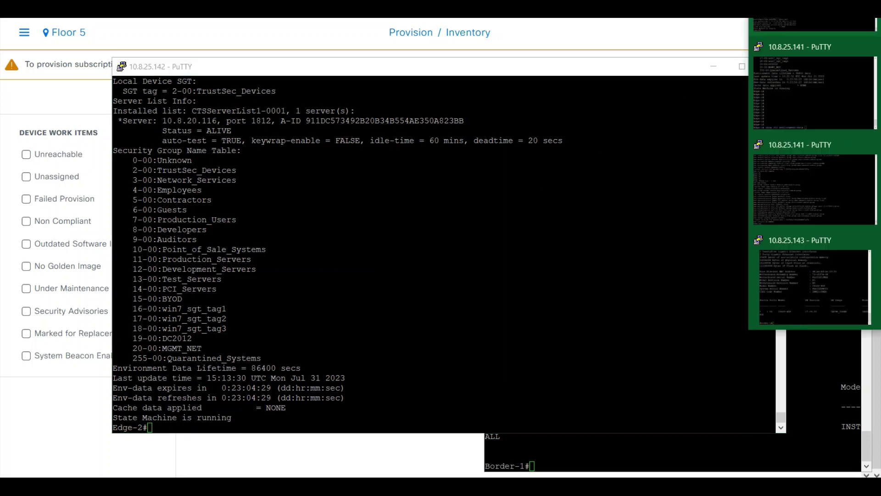
left_click(804, 75)
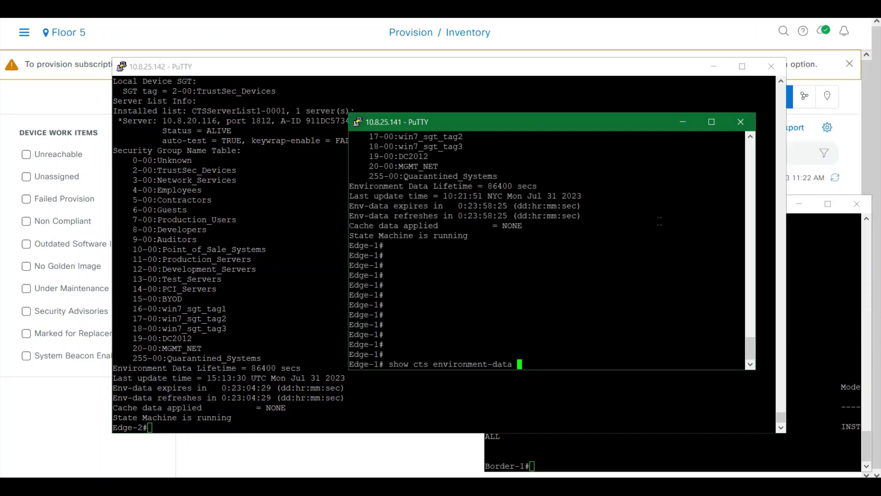
key("Return")
key("space")
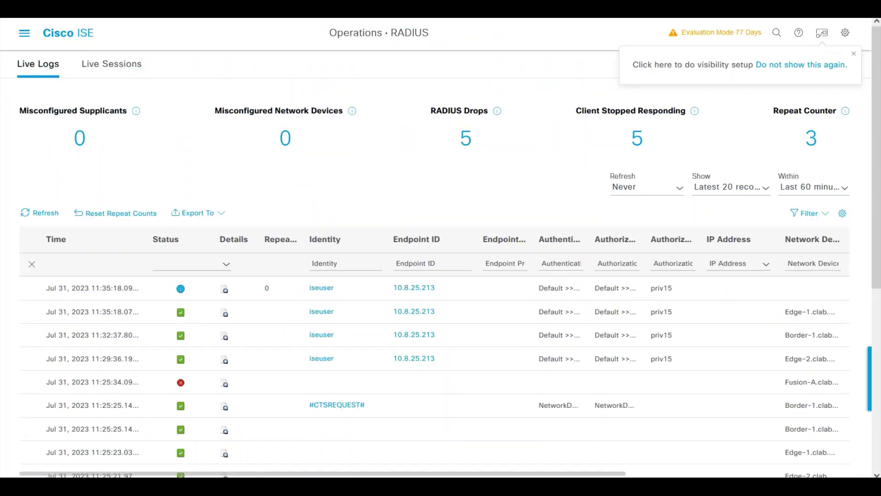
Refresh the RADIUS Live Logs, filter Identity to 'CTS' and widen the range to Last 6 hours.
left_click(35, 213)
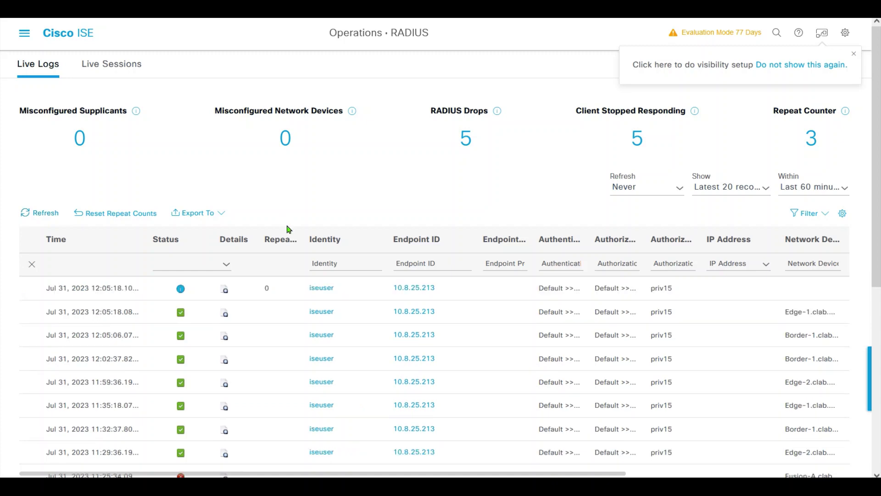
scroll(857, 290, "down", 4)
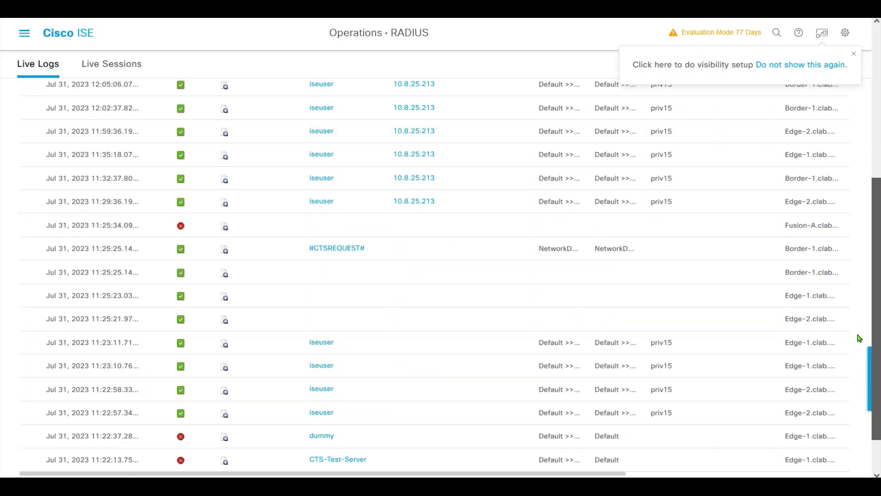
scroll(856, 322, "down", 2)
scroll(855, 315, "up", 3)
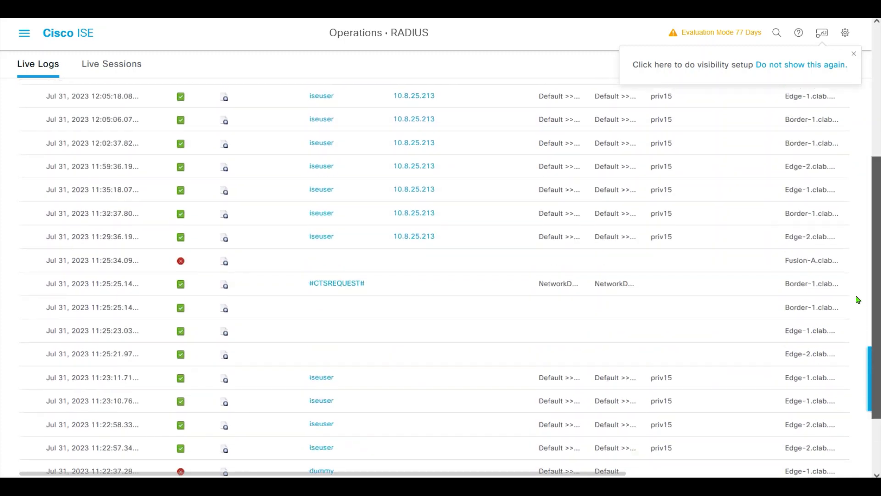
scroll(864, 248, "up", 2)
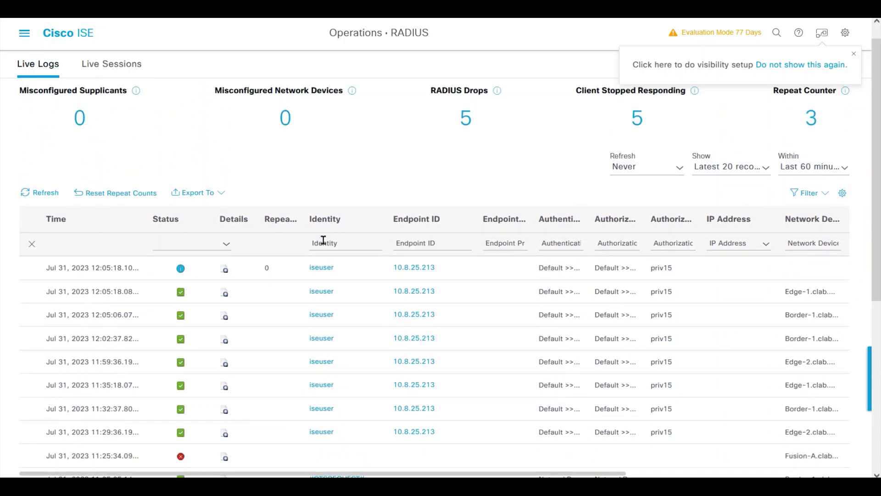
left_click(350, 244)
type("C")
type("TS")
key("Return")
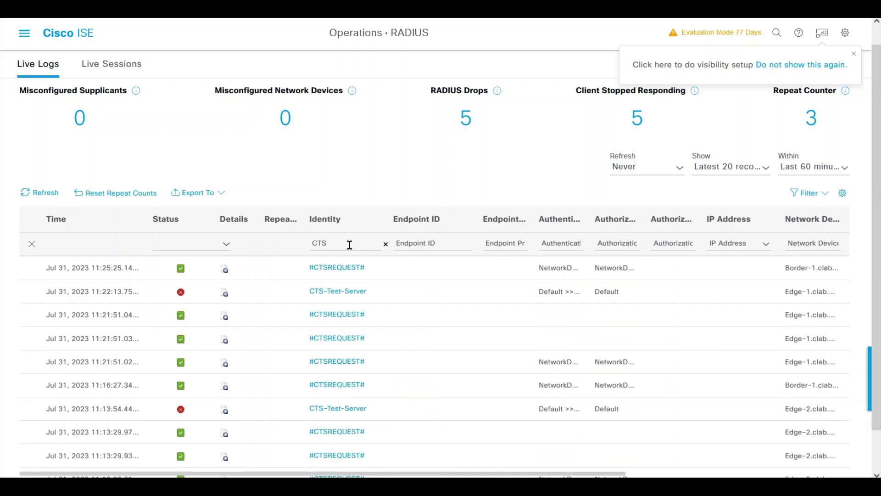
left_click(821, 167)
left_click(804, 269)
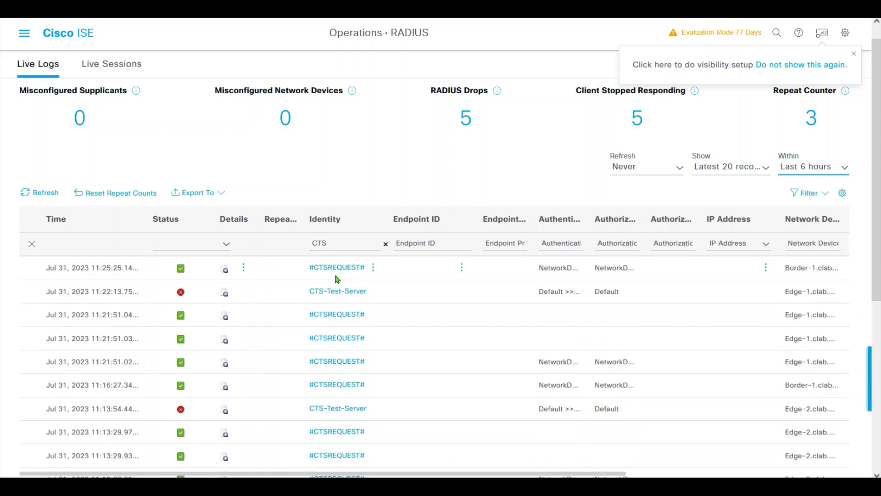
scroll(321, 294, "down", 5)
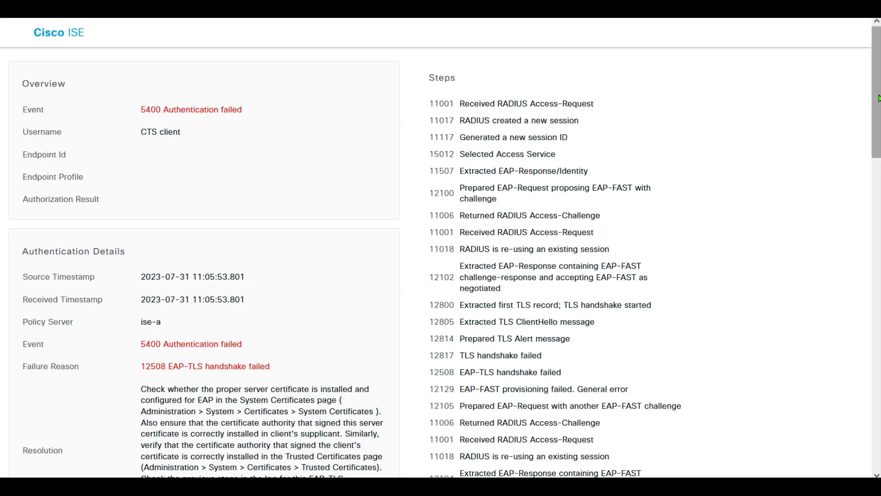
Review the failed CTS report's 12508 EAP-TLS handshake failure and unsupported-protocol SSL error.
scroll(207, 226, "down", 3)
left_click_drag(151, 228, 330, 411)
left_click(327, 408)
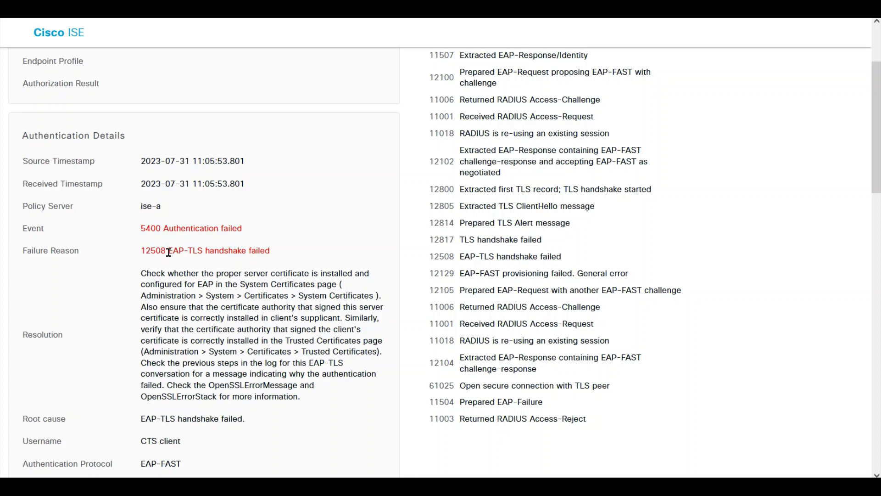
left_click_drag(168, 252, 289, 250)
left_click(321, 263)
left_click_drag(875, 133, 854, 320)
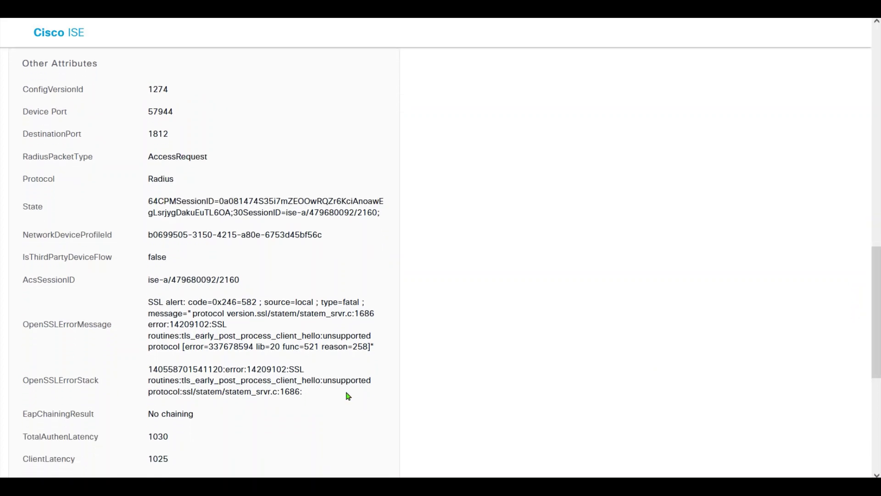
left_click_drag(320, 380, 161, 393)
left_click(539, 393)
left_click_drag(873, 292, 873, 88)
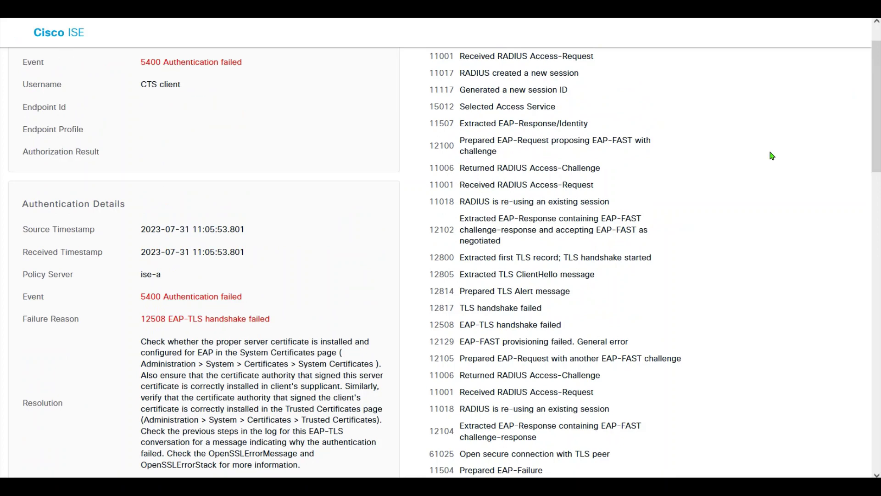
Close the report and check Allow TLS 1.0 under Administration > System > Settings > Security Settings.
key("ctrl+w")
left_click(23, 35)
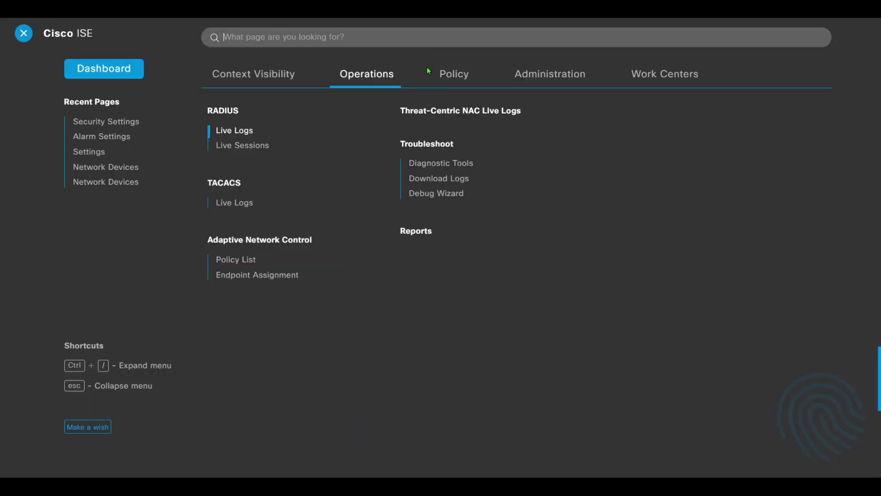
mouse_move(541, 92)
left_click(242, 269)
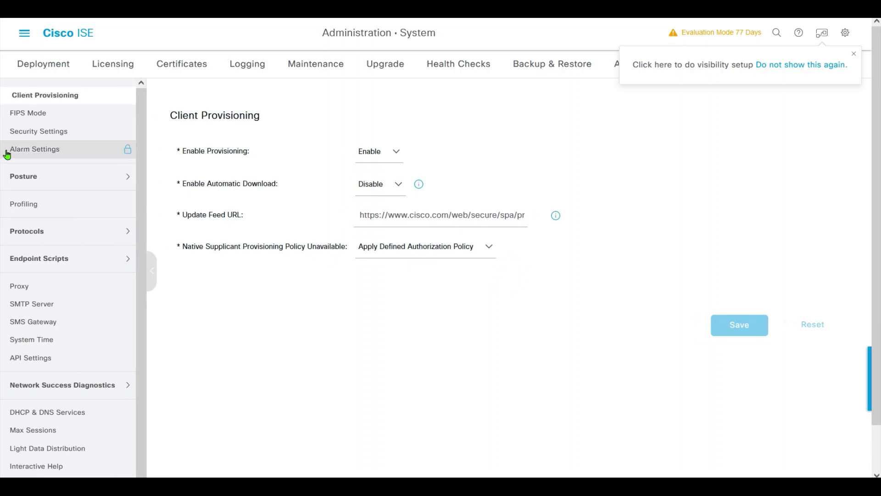
left_click(43, 135)
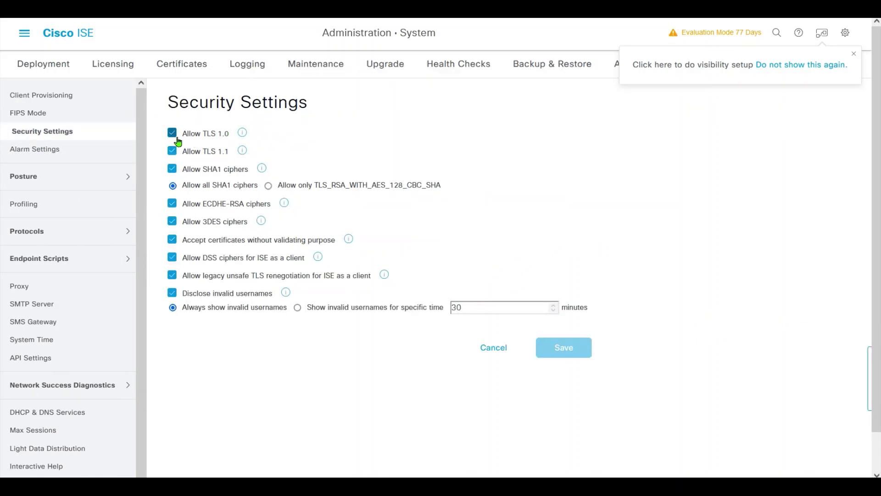
mouse_move(239, 140)
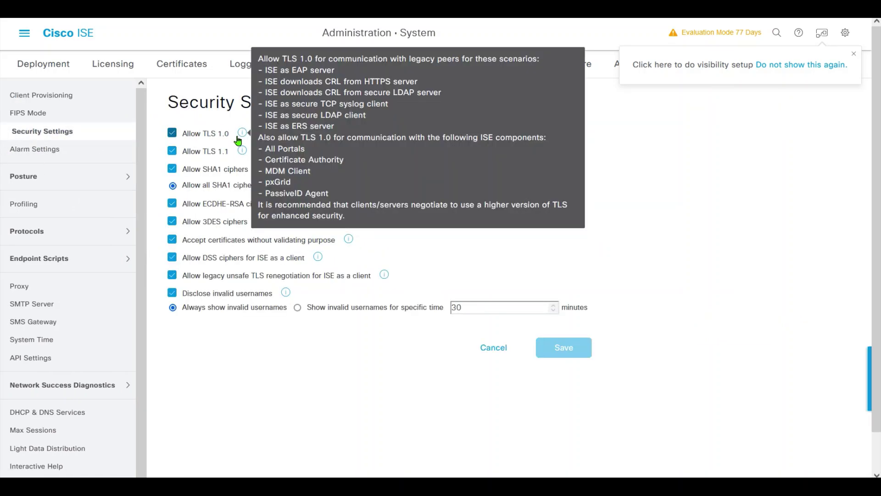
Return to Operations > RADIUS > Live Logs.
left_click(26, 35)
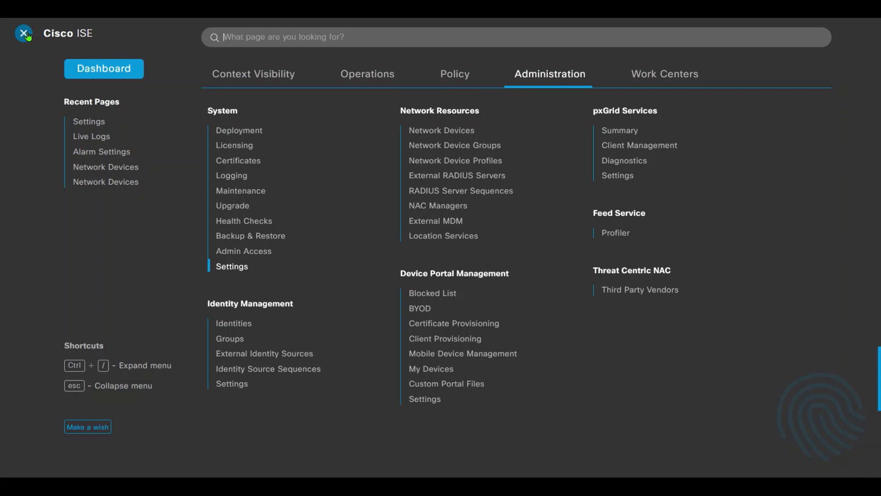
left_click(370, 73)
left_click(247, 137)
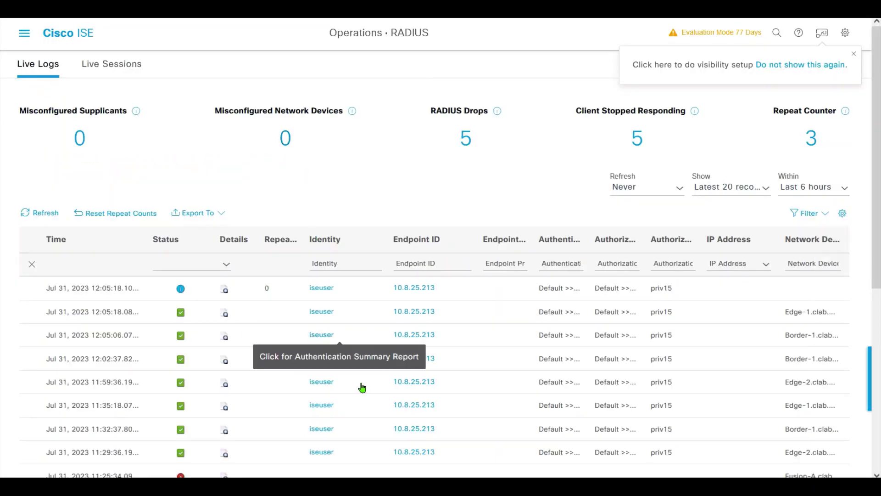
left_click_drag(875, 134, 859, 277)
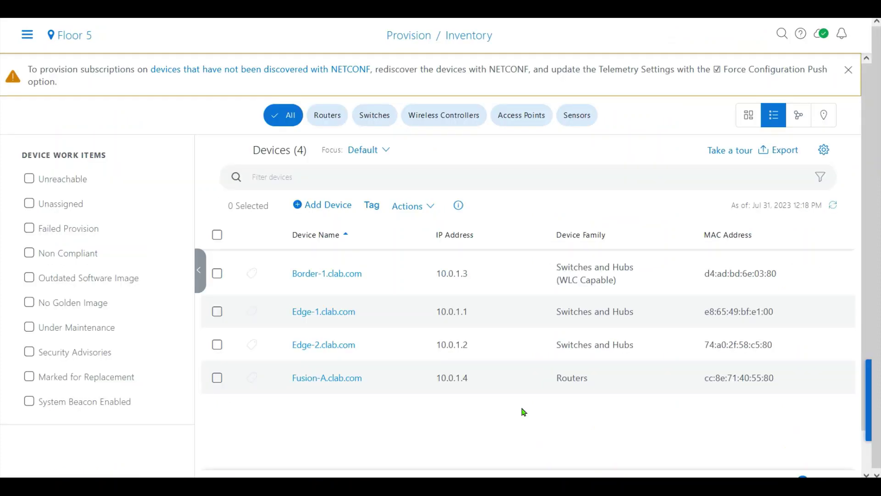
Navigate to Policy > Group-Based Access Control from the main menu.
left_click(27, 35)
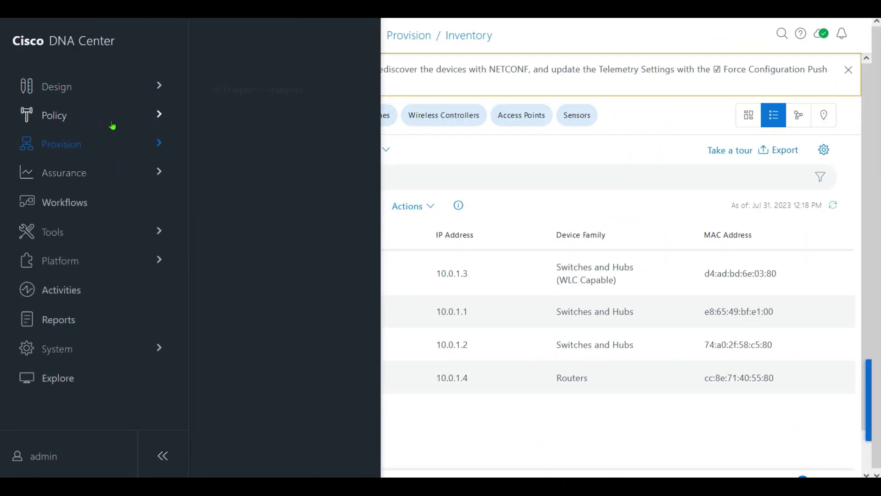
mouse_move(168, 124)
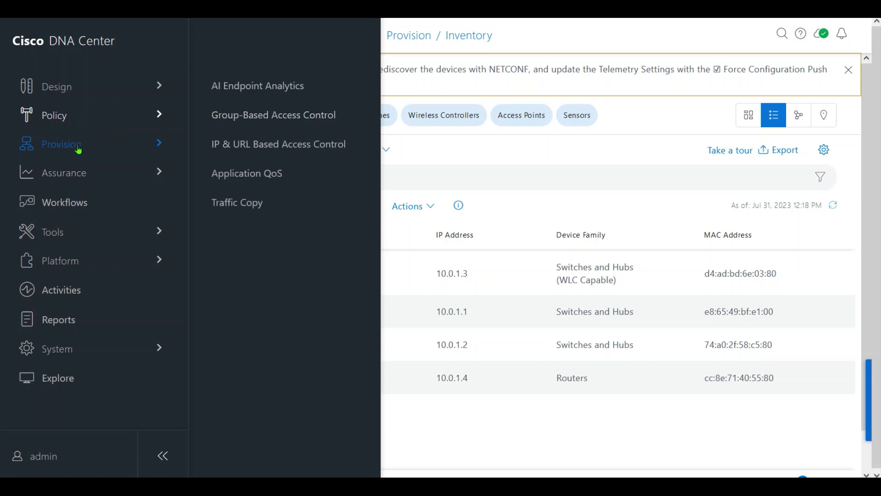
left_click(258, 117)
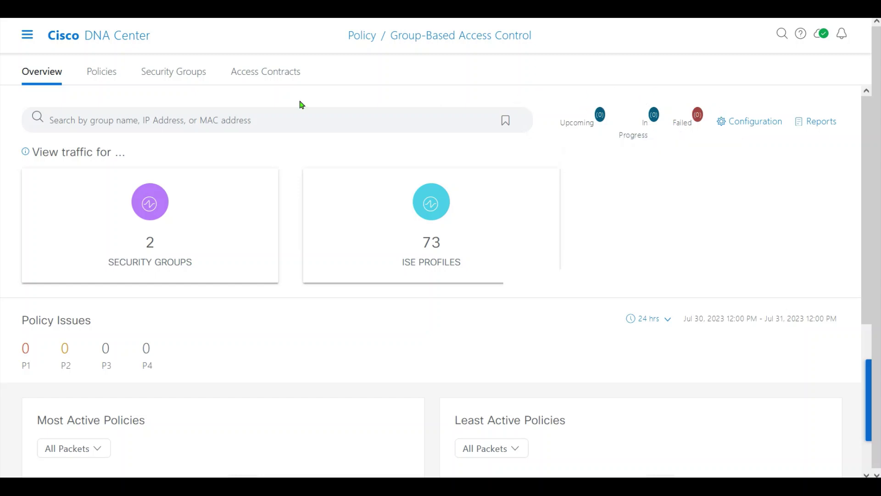
Page through the Security Groups list to confirm win7_sgt_tag1, tag2 and tag3 are in DEFAULT_VN.
left_click(199, 73)
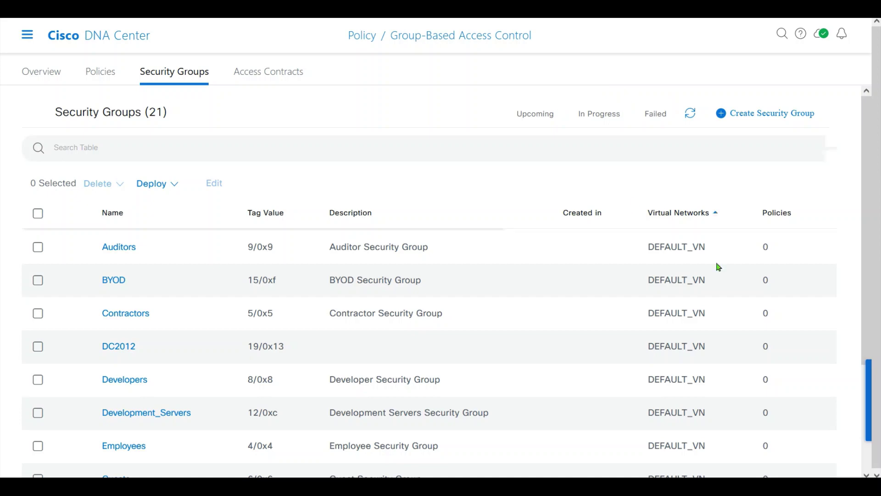
left_click_drag(865, 210, 872, 349)
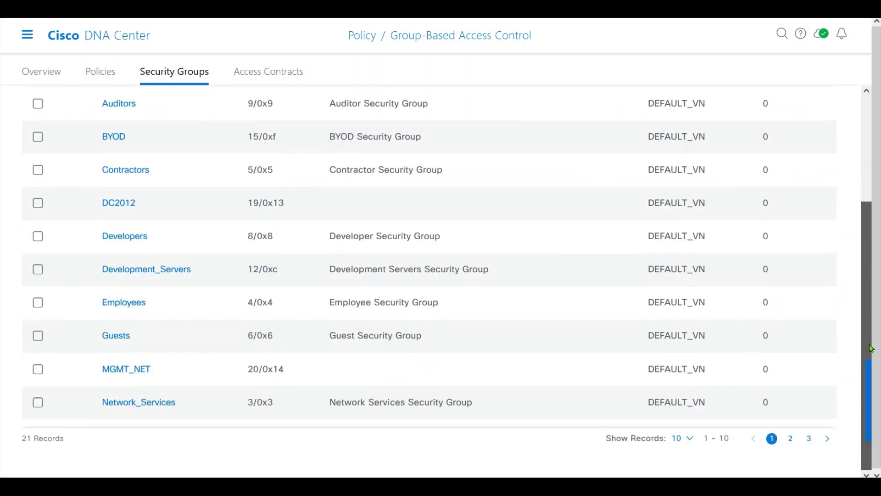
left_click(808, 440)
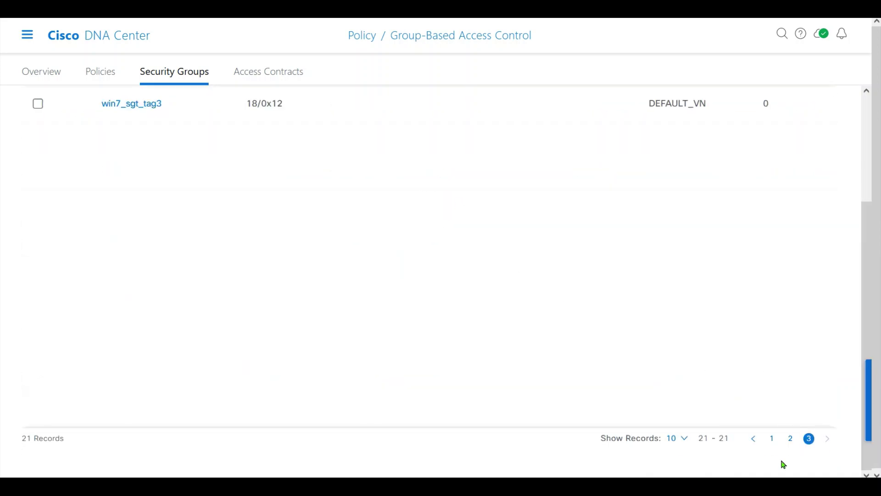
left_click(790, 440)
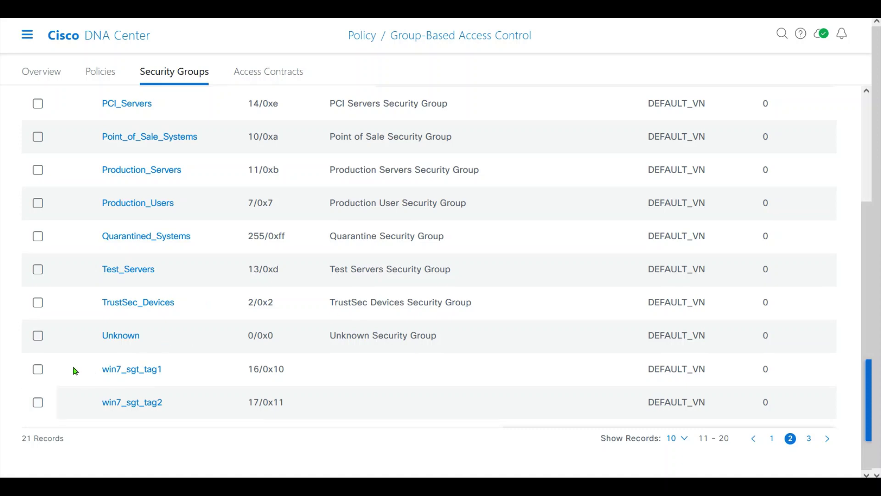
left_click_drag(75, 371, 184, 404)
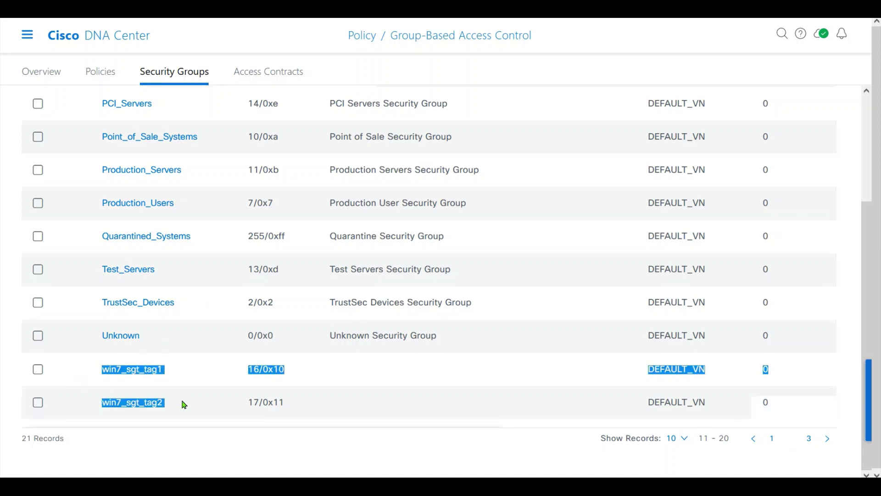
left_click(809, 438)
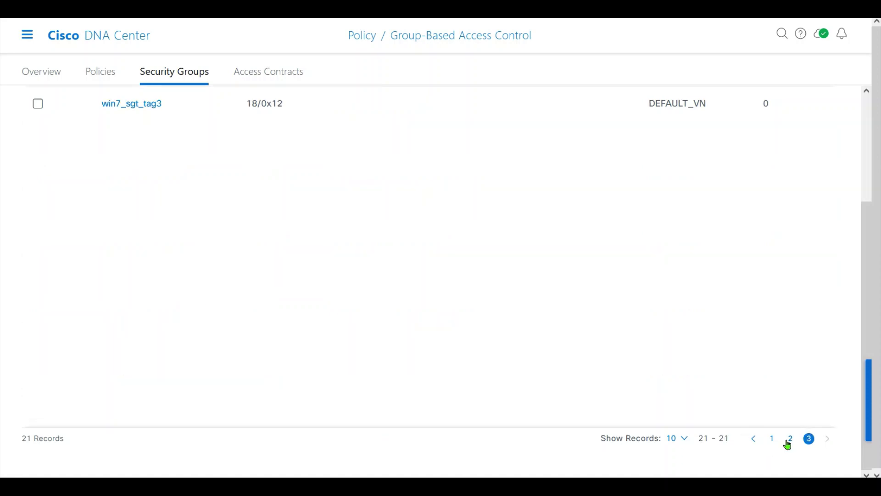
left_click(786, 443)
left_click(772, 439)
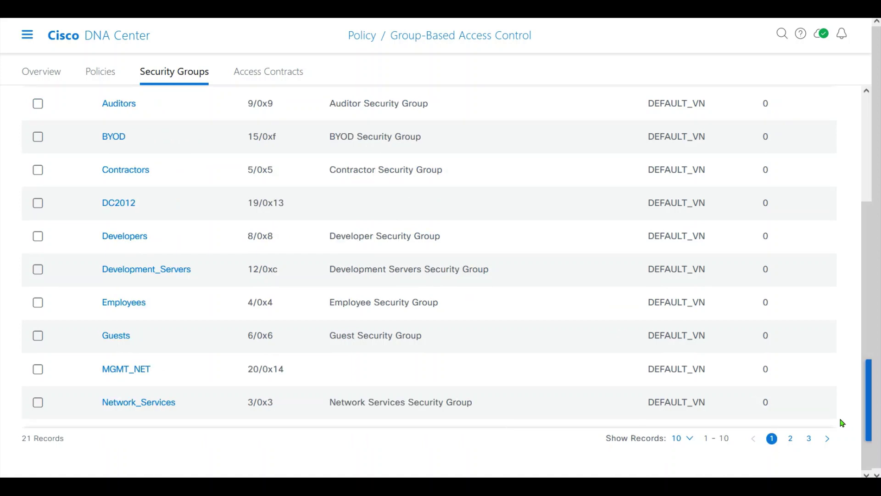
scroll(864, 329, "up", 3)
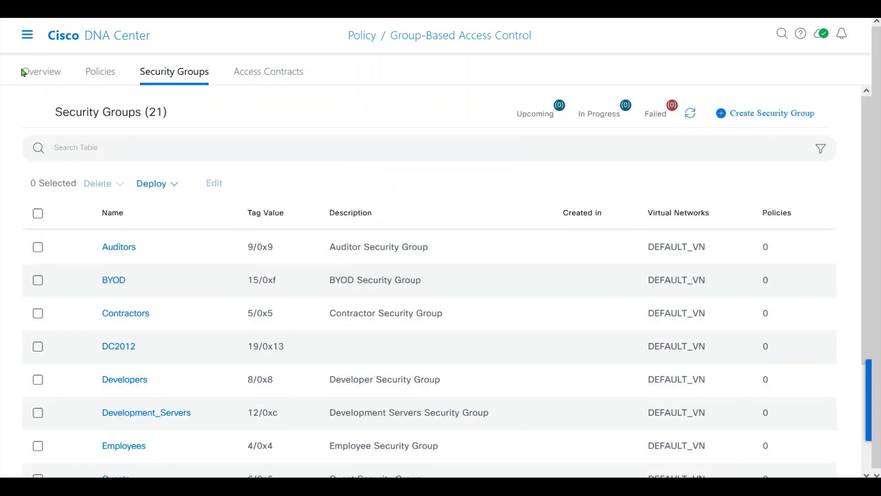
Go to the Provision > SD-Access Virtual Networks page.
left_click(27, 35)
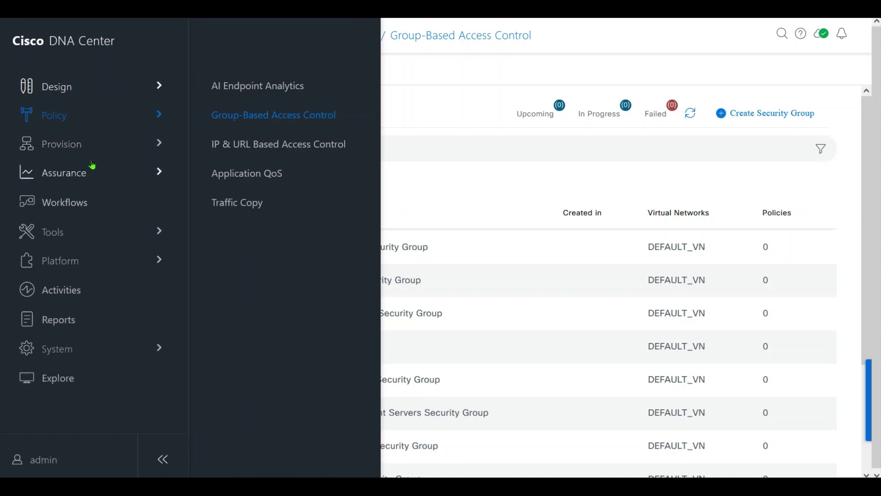
mouse_move(157, 149)
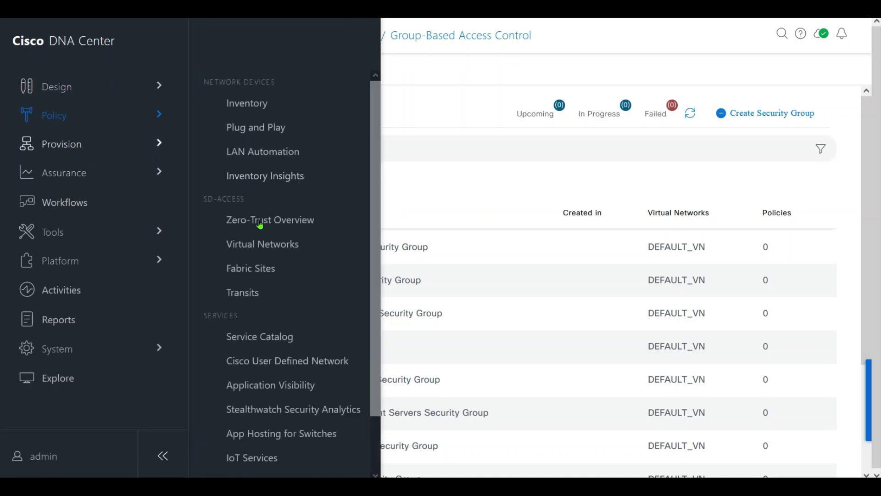
left_click(262, 244)
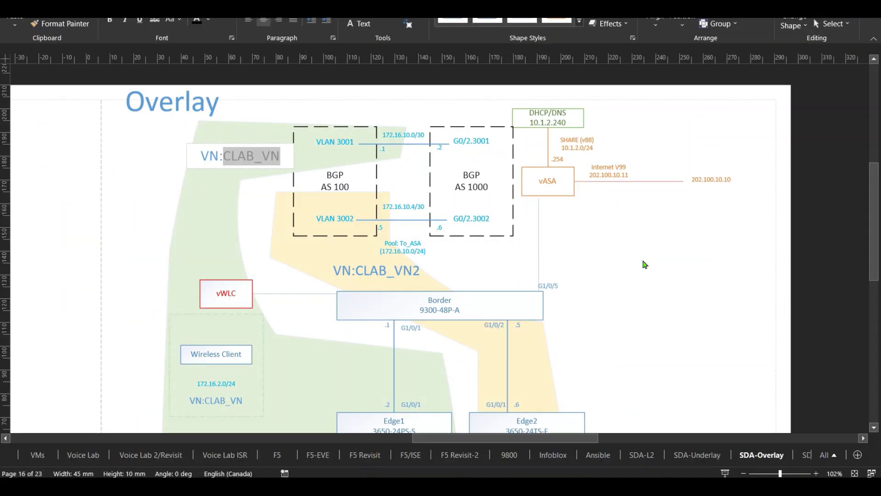
left_click_drag(225, 160, 270, 159)
scroll(868, 195, "down", 3)
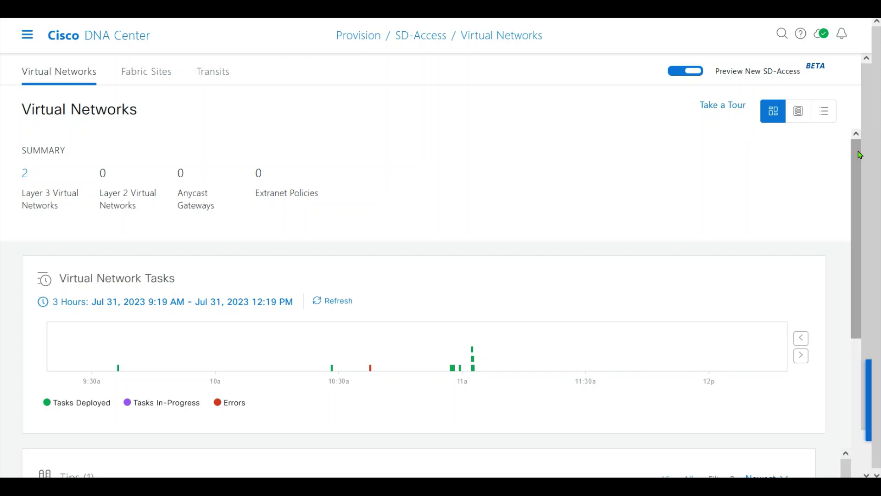
In the Layer 3 table view, start a new Layer 3 virtual network named CLAB_VN.
left_click(824, 111)
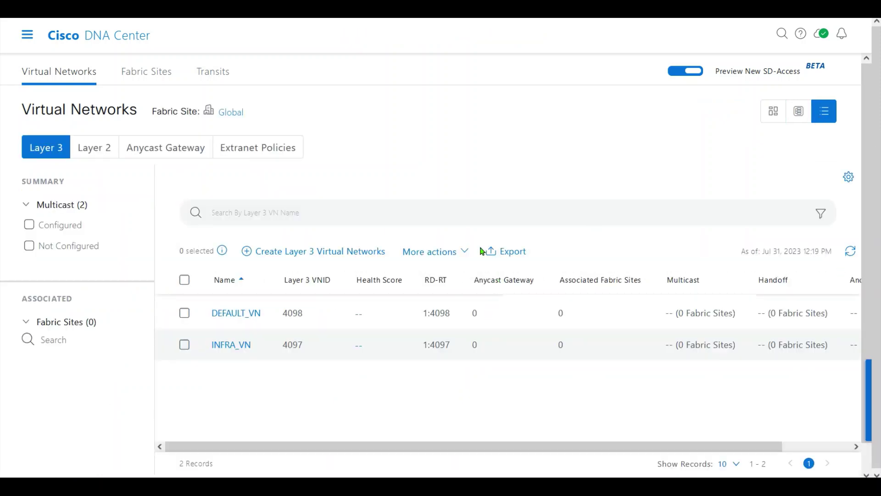
left_click(280, 255)
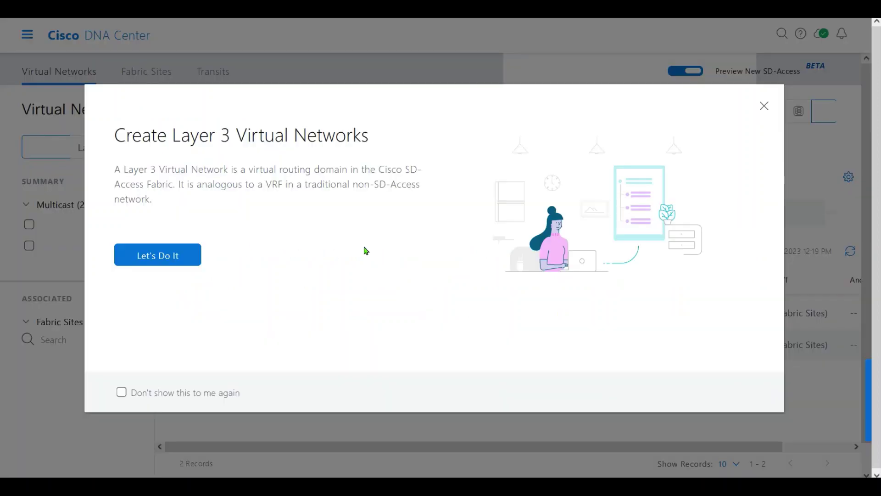
left_click(163, 256)
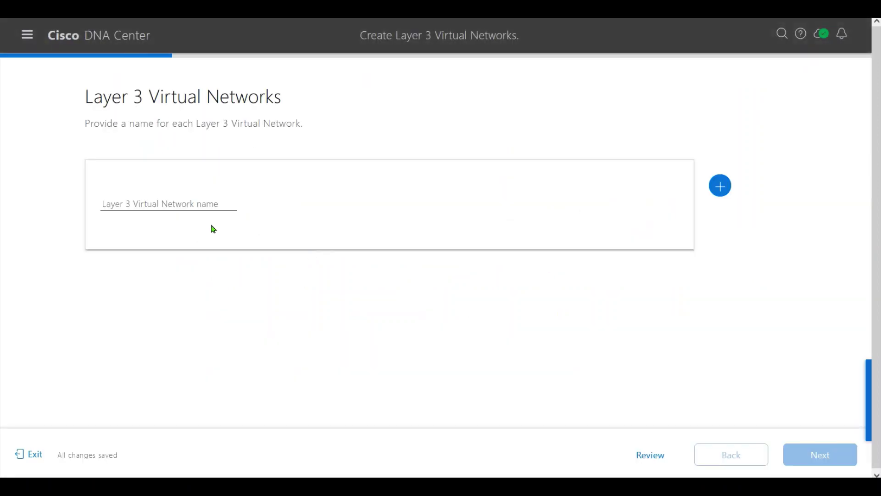
left_click(157, 204)
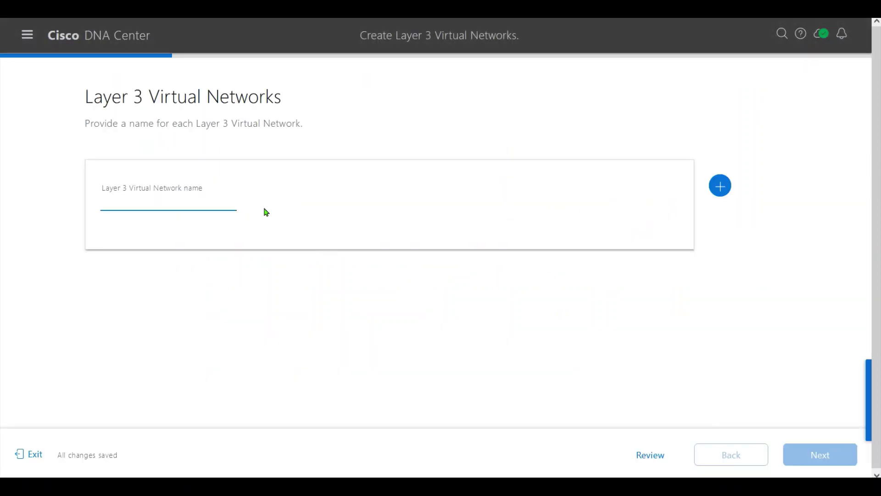
type("CLAB_VN")
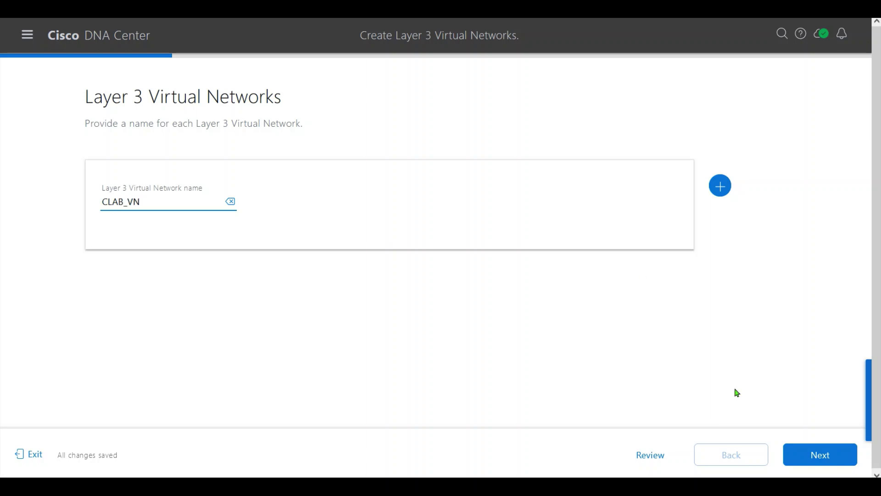
Skip fabric sites, create CLAB_VN from the summary, and deploy it.
left_click(819, 454)
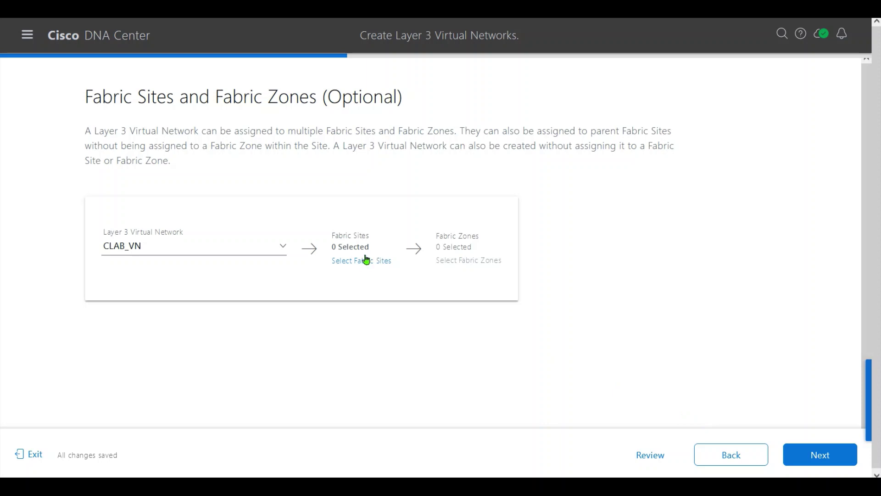
left_click(826, 460)
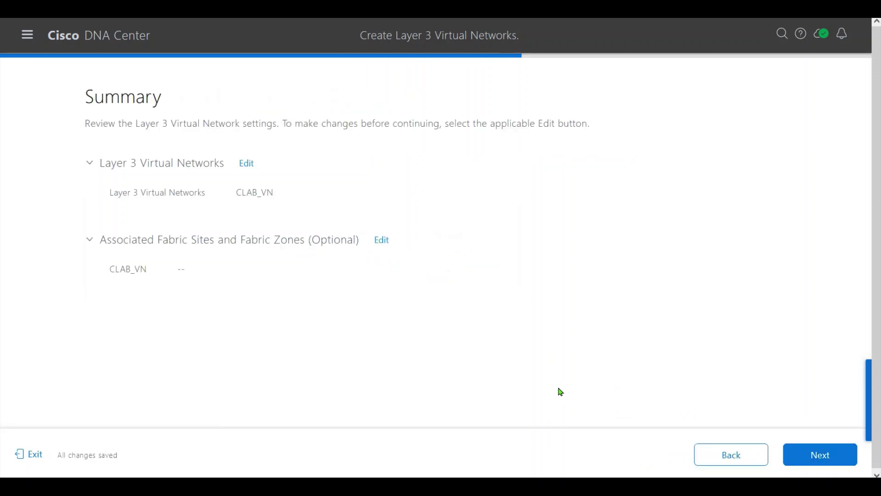
left_click(824, 457)
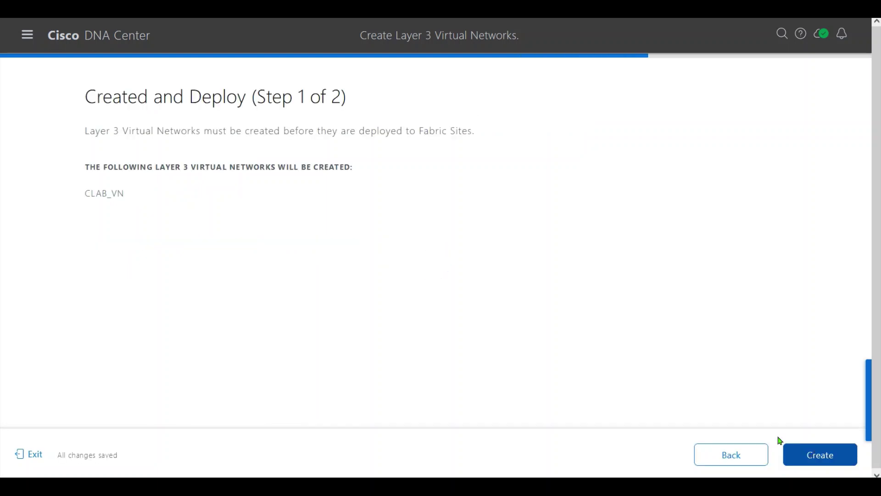
left_click(824, 454)
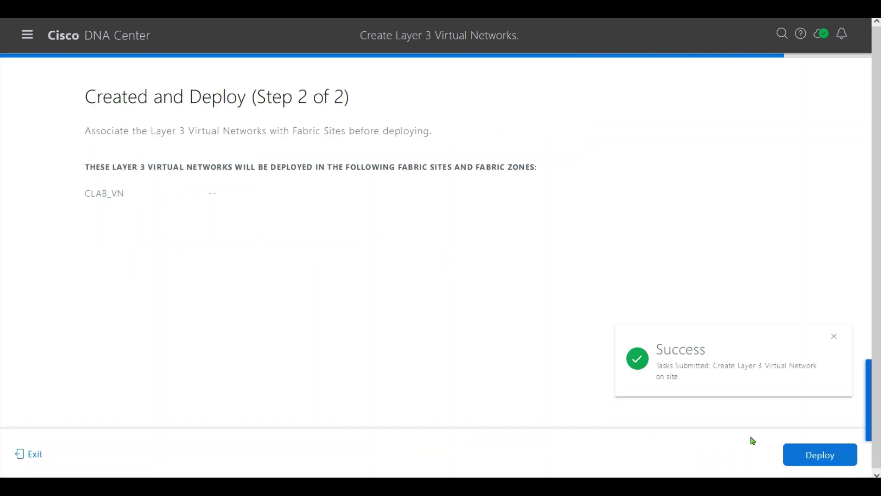
left_click(833, 415)
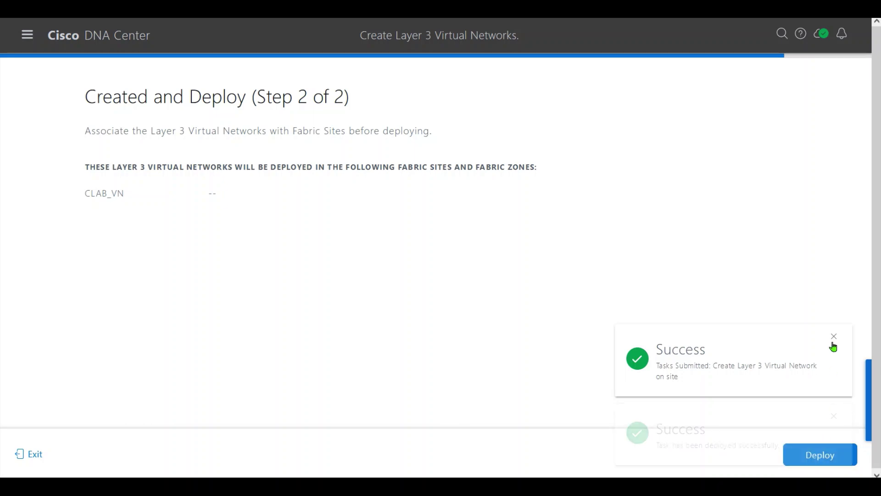
left_click(834, 406)
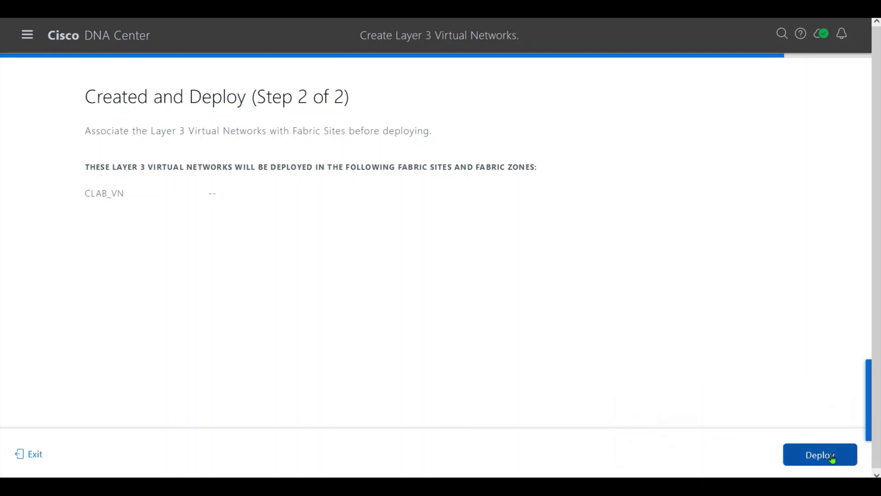
left_click(830, 455)
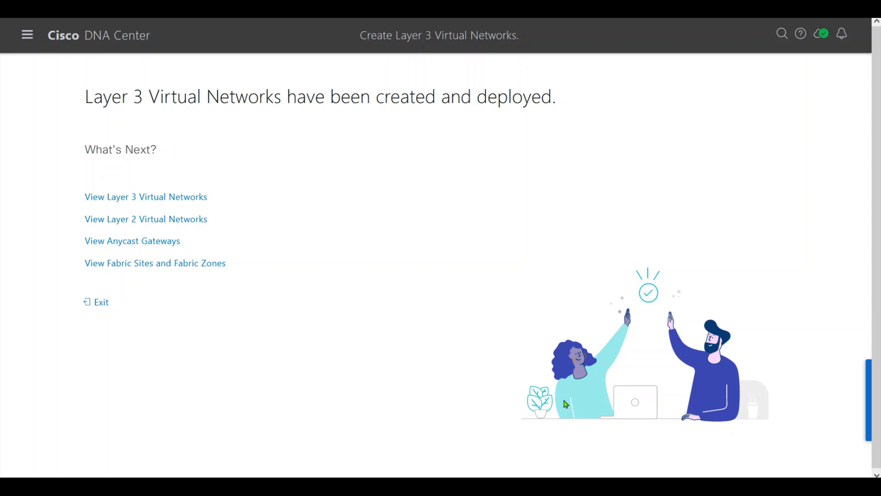
Start a second Layer 3 virtual network named CLAB_VN2, skipping fabric sites to the summary.
left_click(102, 302)
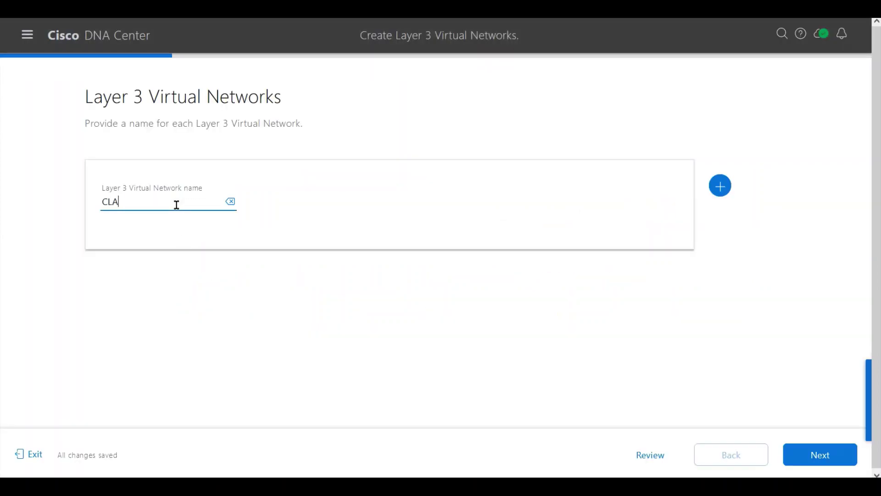
type("B_VN2")
left_click(804, 454)
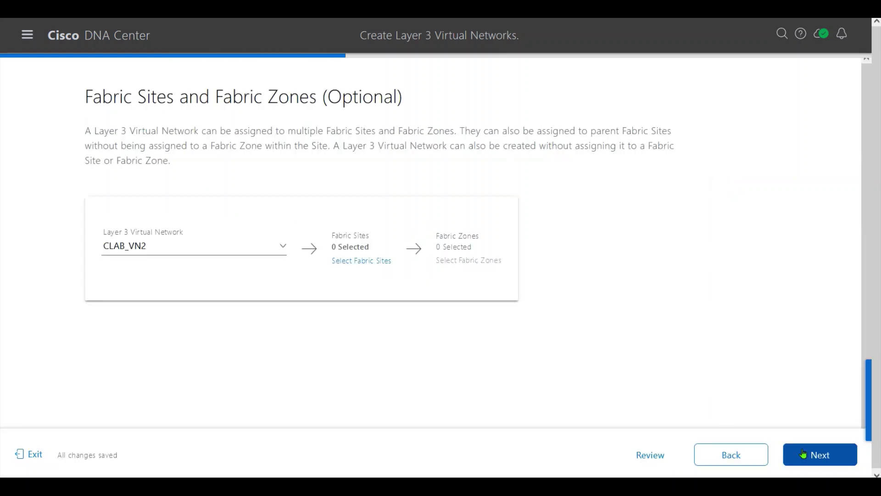
left_click(815, 458)
left_click(815, 459)
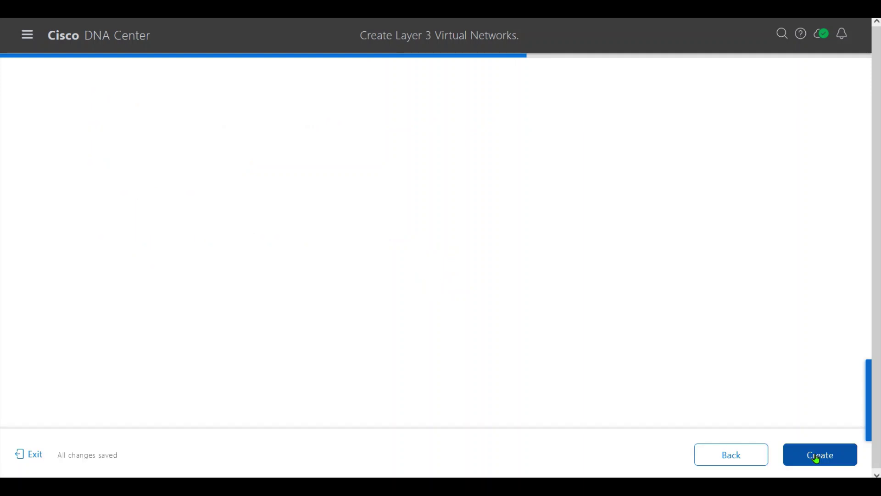
Create and deploy CLAB_VN2, then exit to the Layer 3 virtual networks list.
left_click(817, 459)
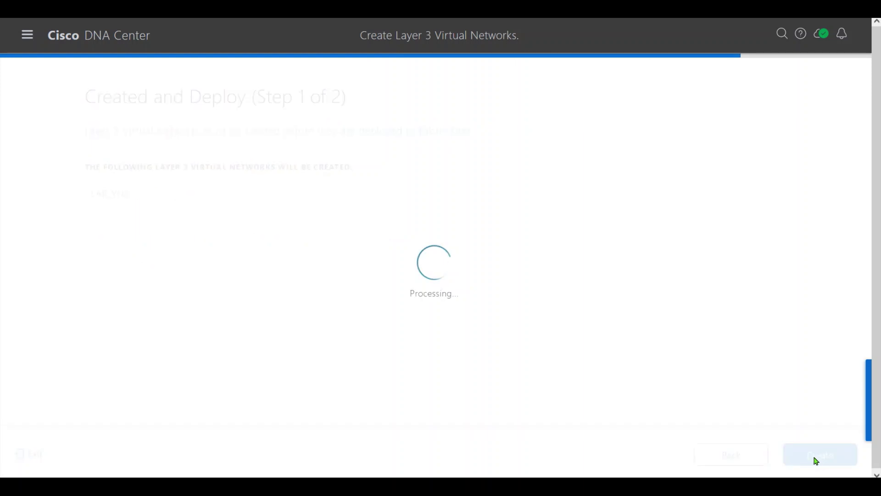
left_click(817, 459)
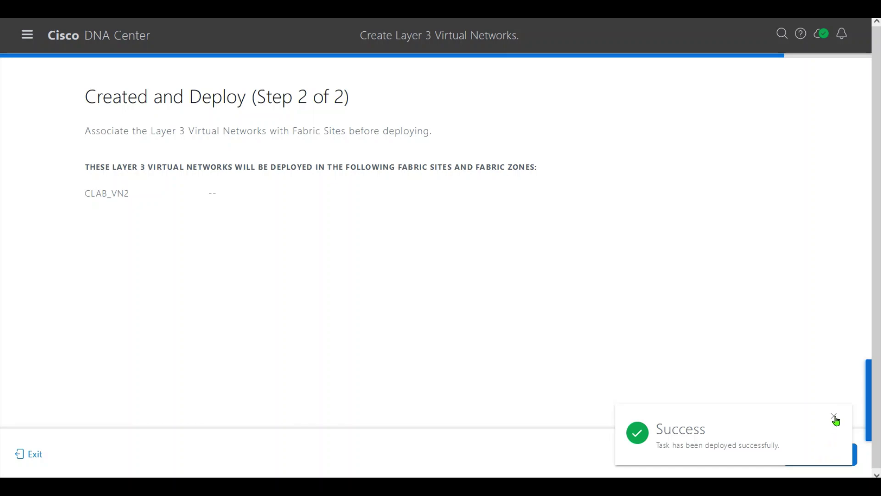
left_click(833, 415)
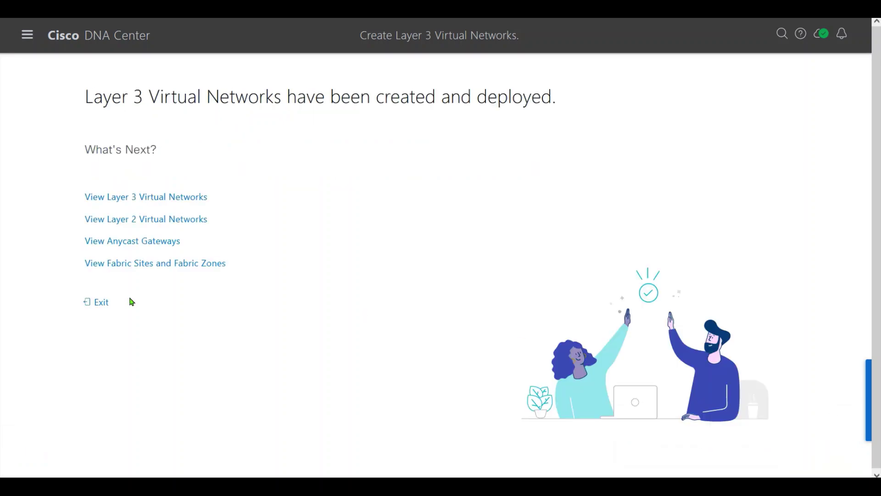
left_click(98, 302)
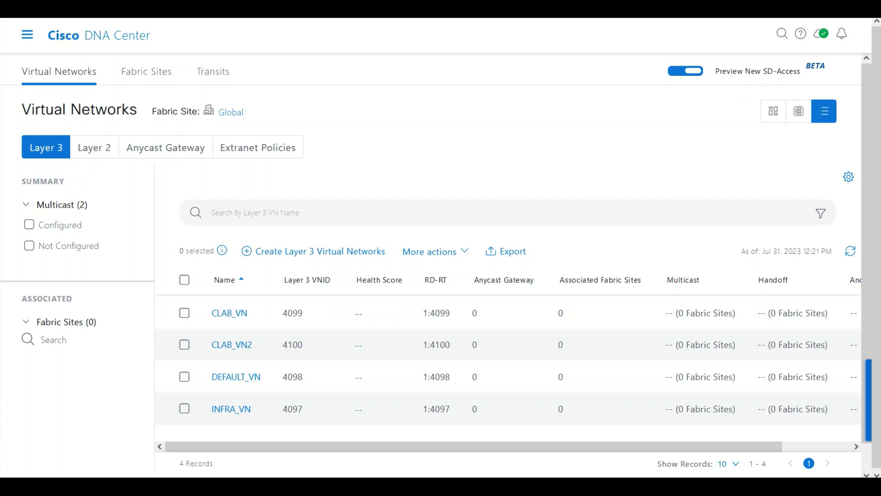
Open Policy > Group-Based Access Control and show page 2 of Security Groups with the win7 SGTs.
left_click(27, 35)
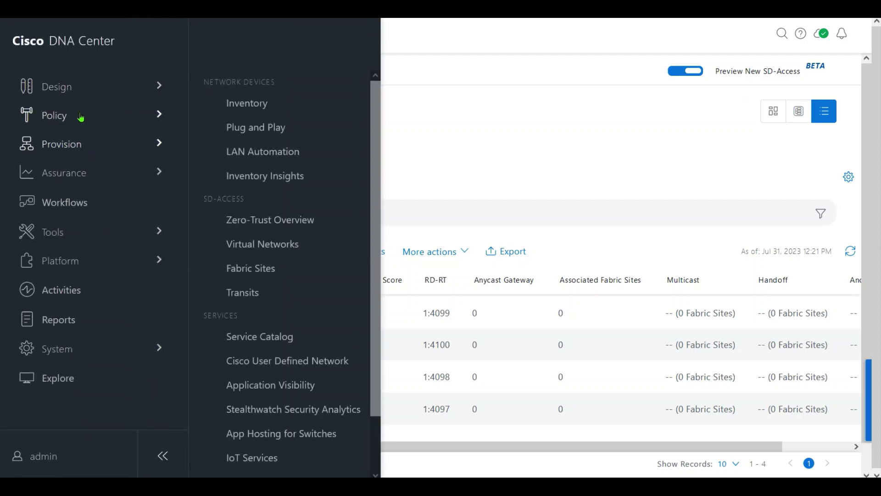
mouse_move(80, 117)
left_click(275, 117)
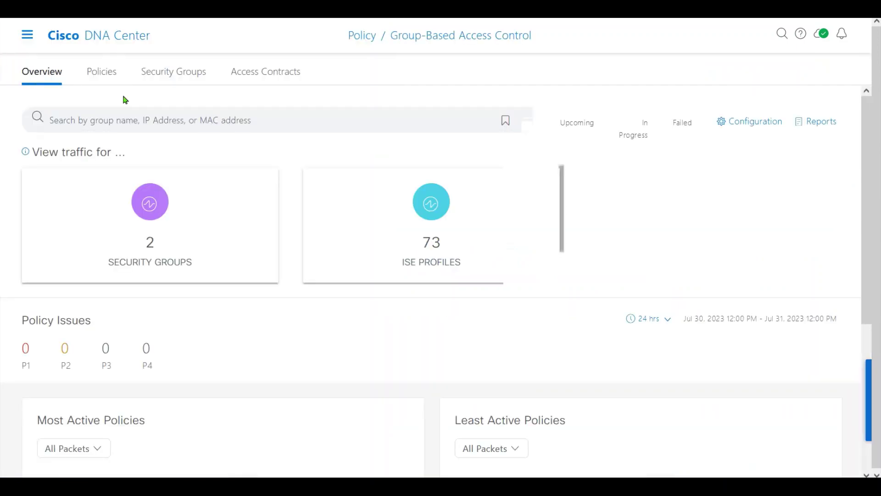
left_click(204, 75)
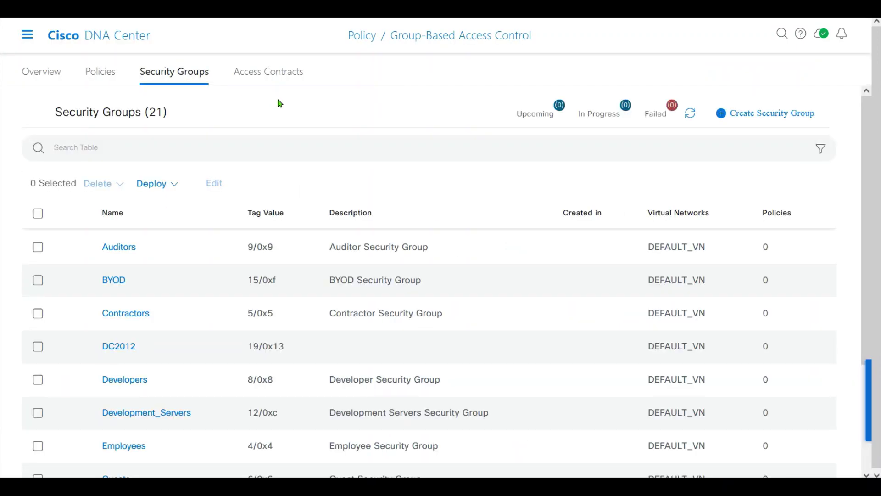
scroll(294, 445, "down", 3)
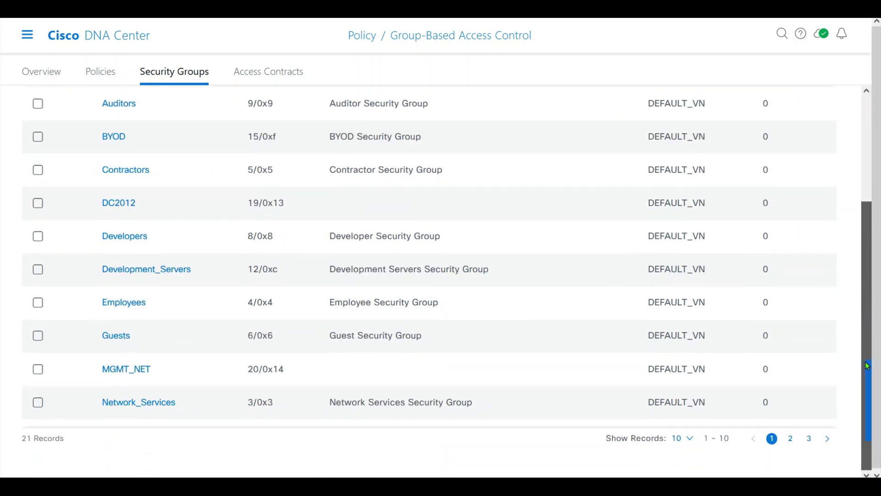
left_click(809, 439)
left_click(790, 438)
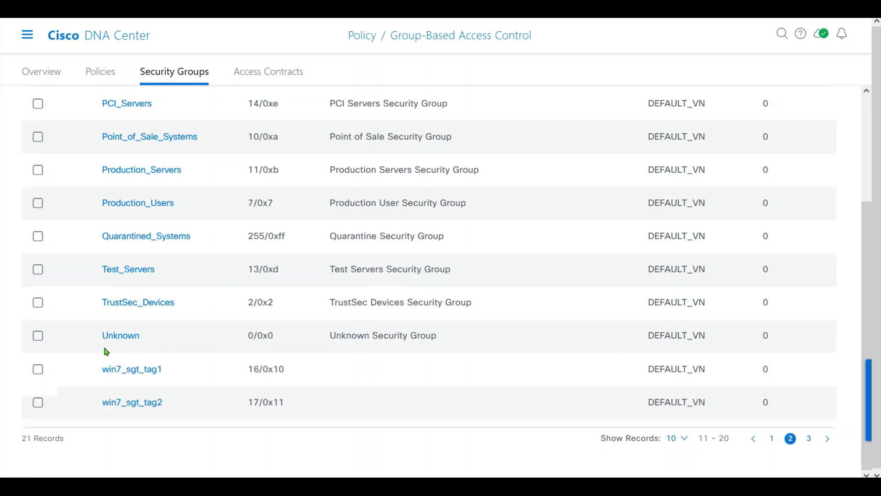
Edit win7_sgt_tag1, replacing DEFAULT_VN with CLAB_VN, and save it.
left_click(134, 369)
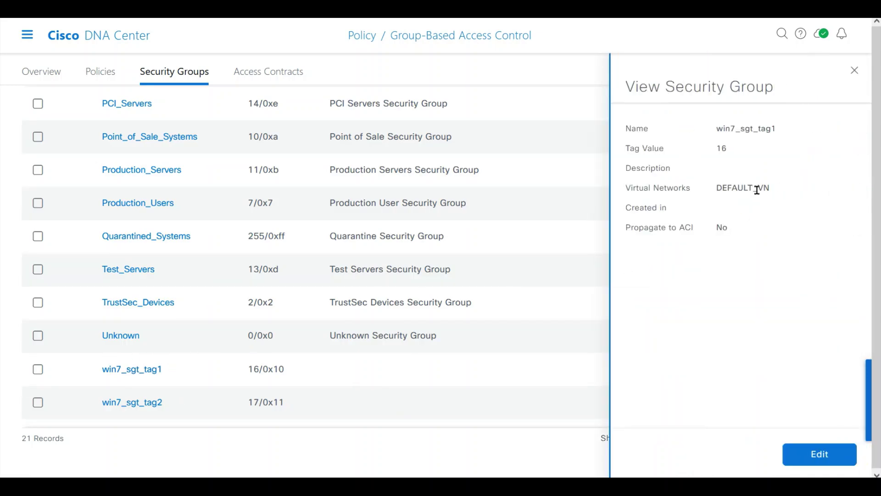
left_click(819, 454)
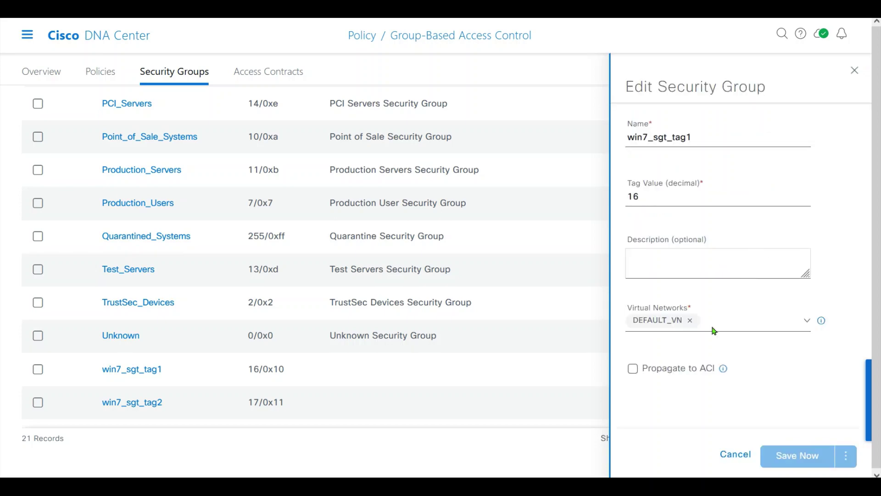
left_click(690, 320)
left_click(695, 322)
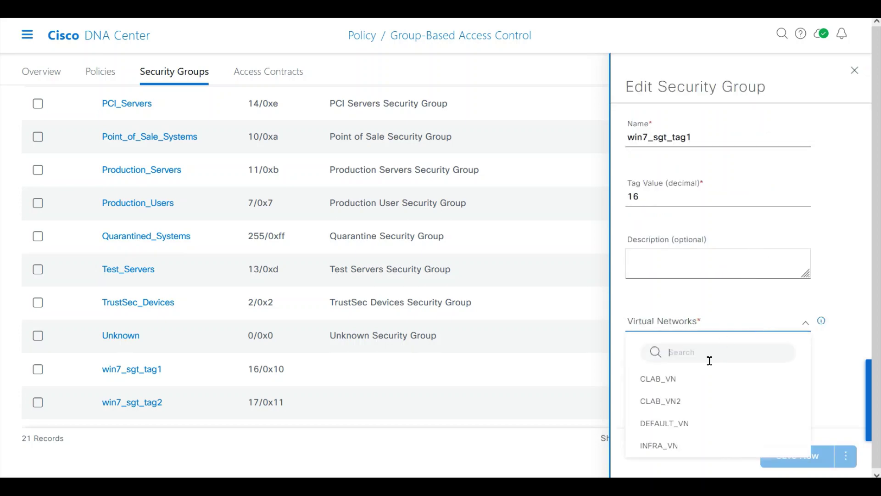
left_click(692, 381)
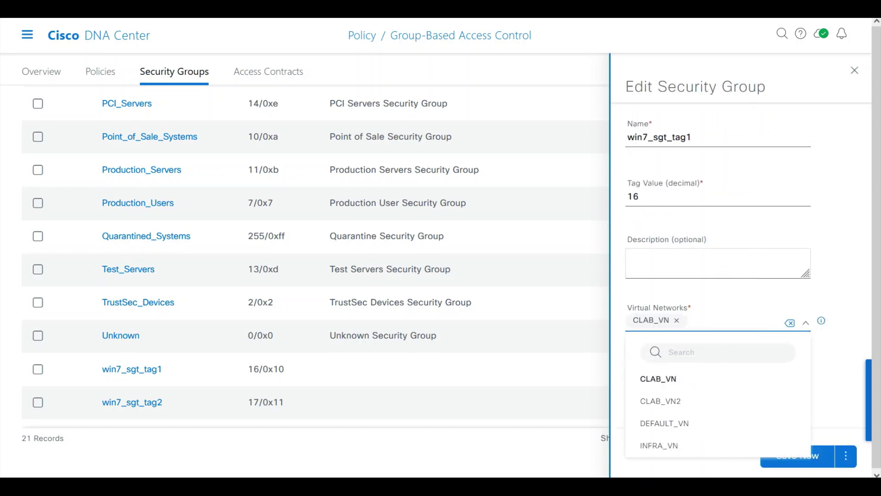
left_click(821, 461)
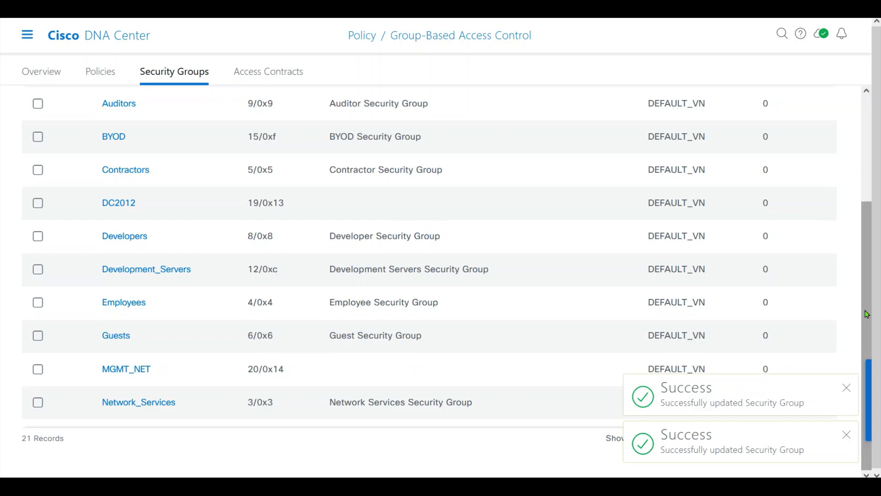
left_click(846, 392)
left_click(847, 437)
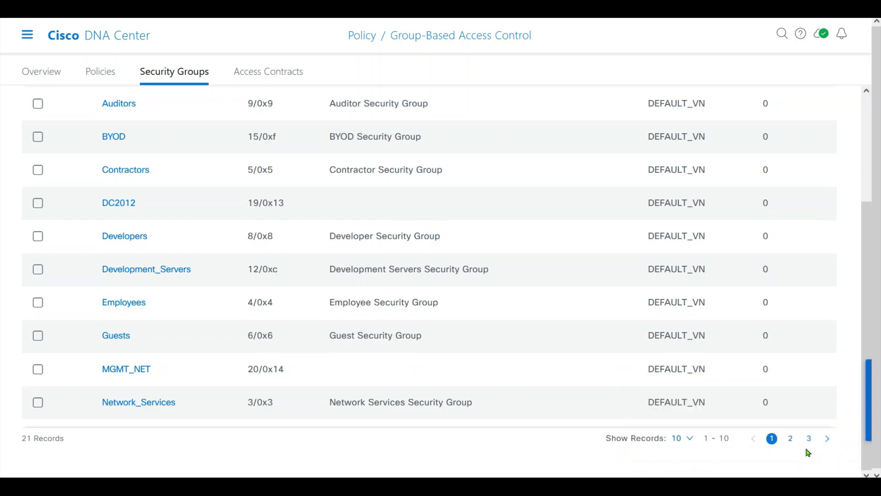
Edit win7_sgt_tag2 on page 2, replacing DEFAULT_VN with CLAB_VN, and save it.
left_click(792, 438)
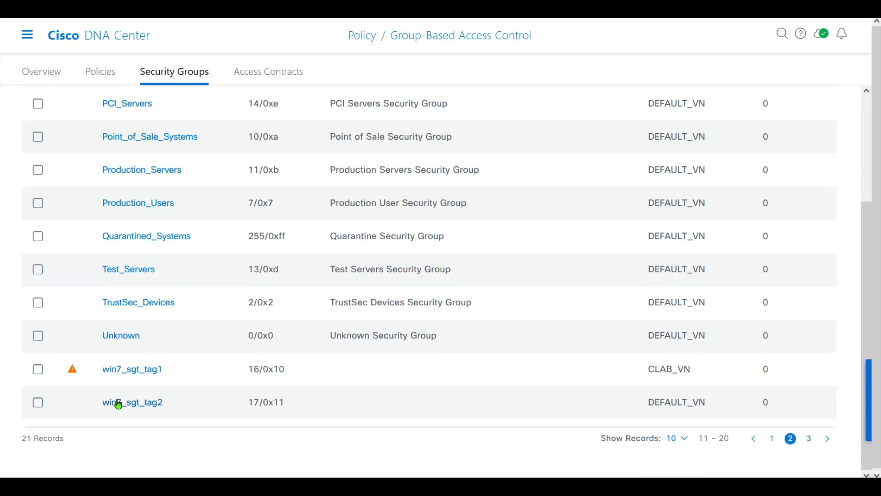
mouse_move(73, 372)
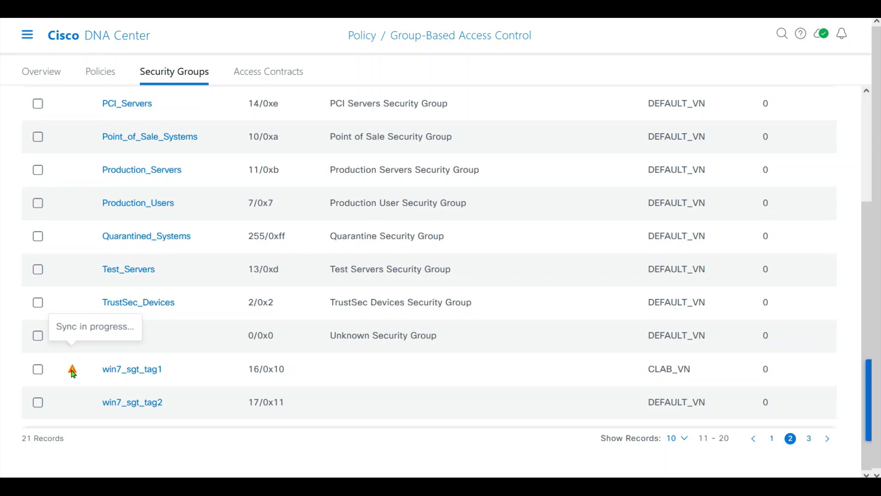
left_click(131, 403)
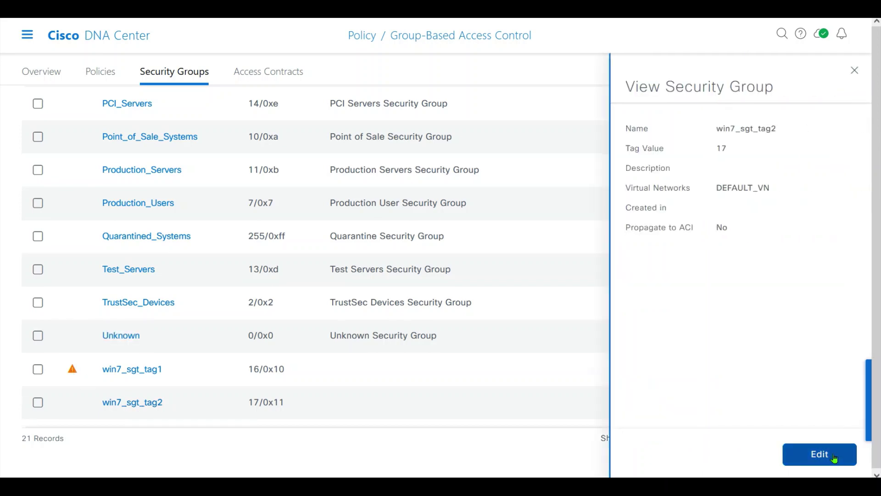
left_click(835, 456)
left_click(690, 320)
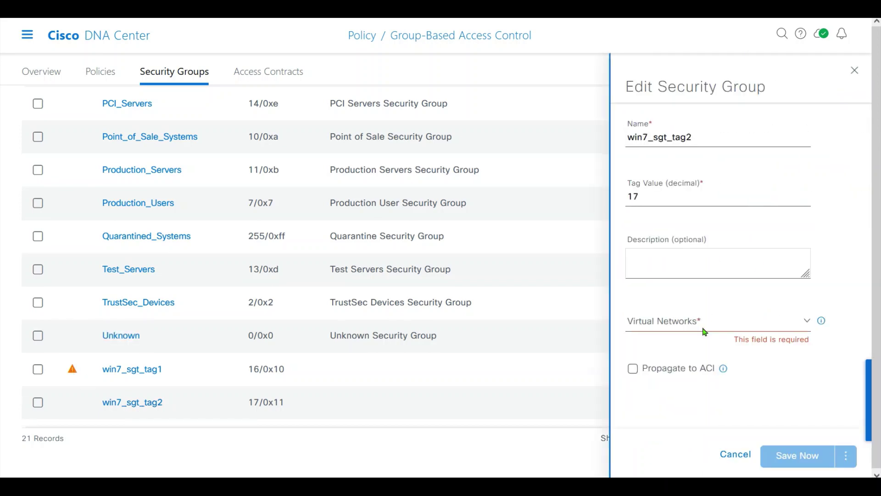
left_click(705, 325)
left_click(685, 386)
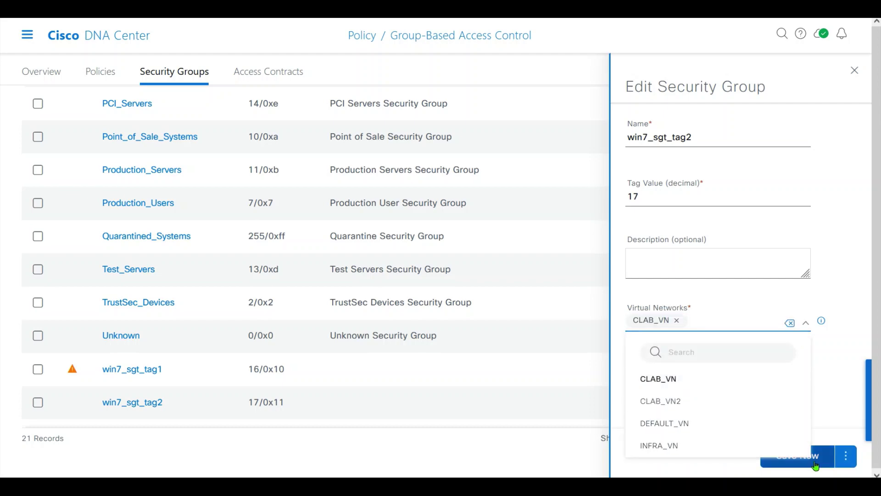
left_click(821, 455)
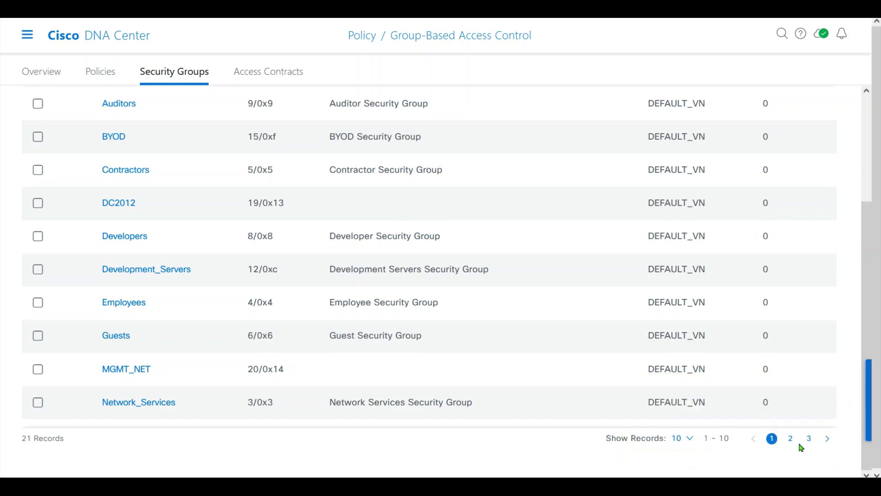
left_click(790, 439)
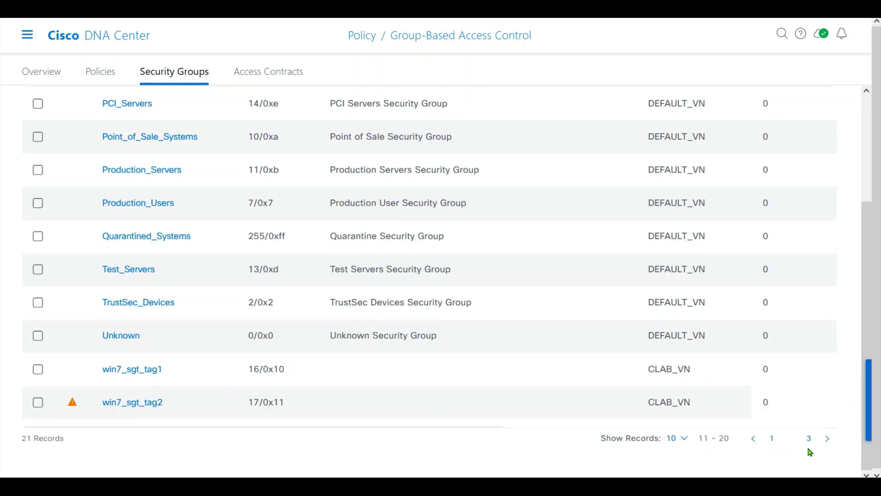
Edit win7_sgt_tag3 on page 3, replacing DEFAULT_VN with CLAB_VN2, save, and recheck page 2.
left_click(811, 441)
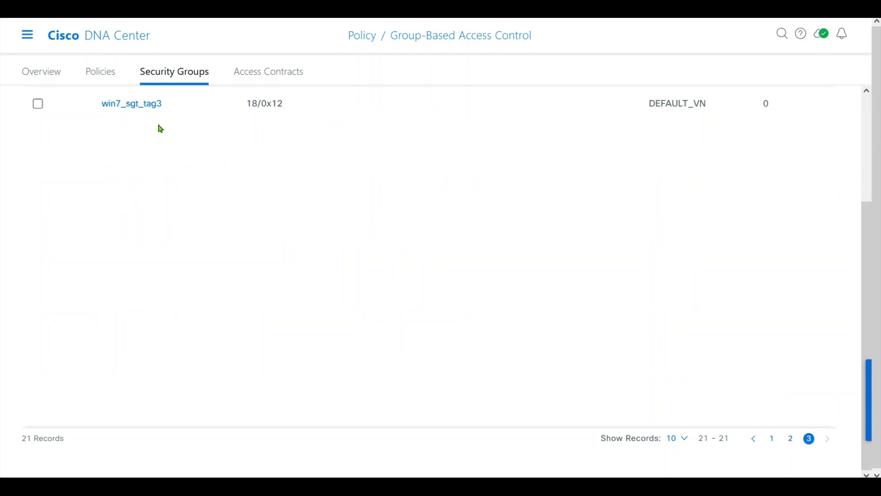
left_click(138, 107)
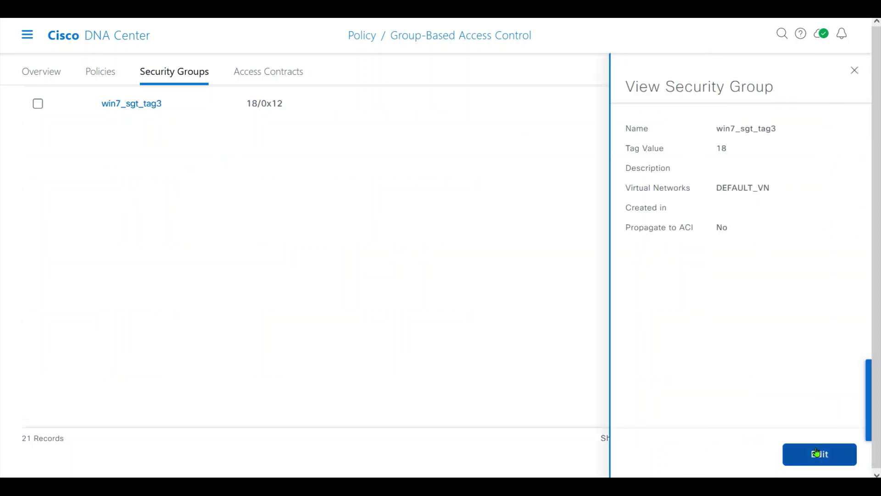
left_click(817, 454)
left_click(690, 320)
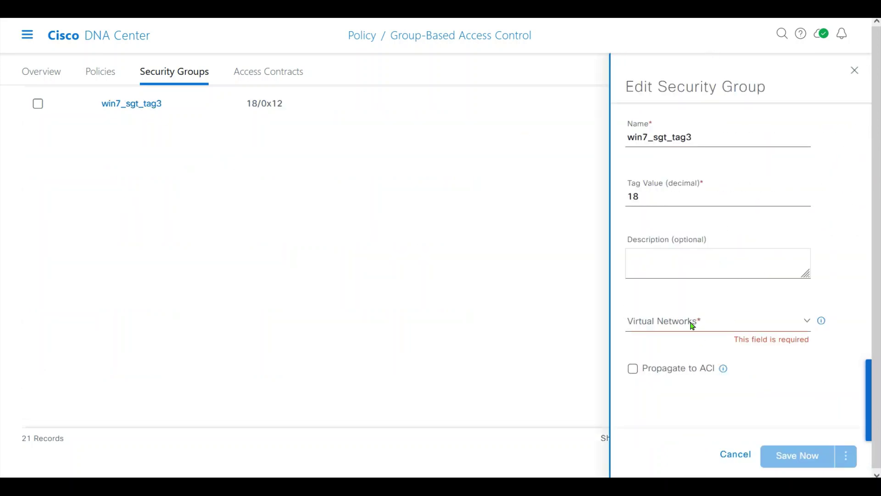
left_click(703, 327)
left_click(696, 401)
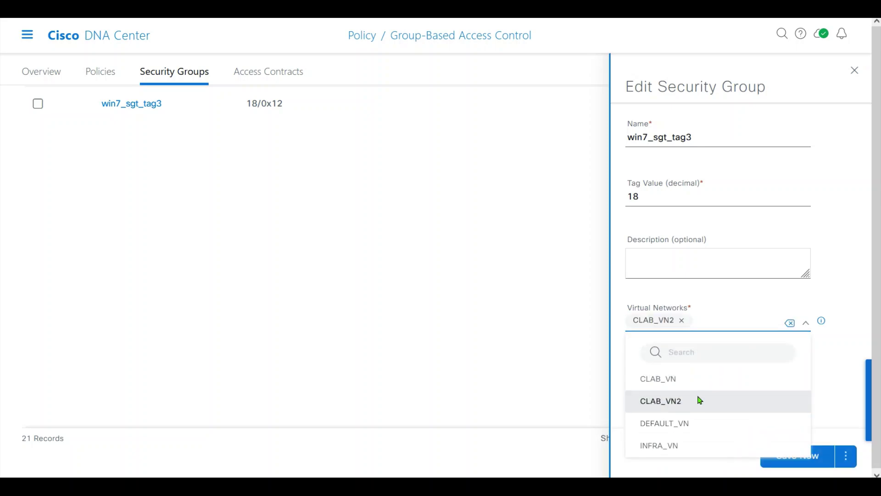
left_click(826, 463)
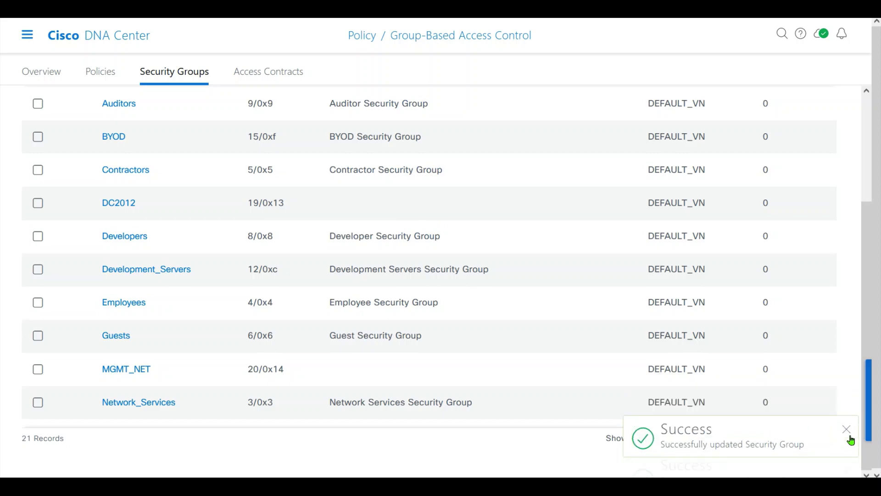
left_click(846, 436)
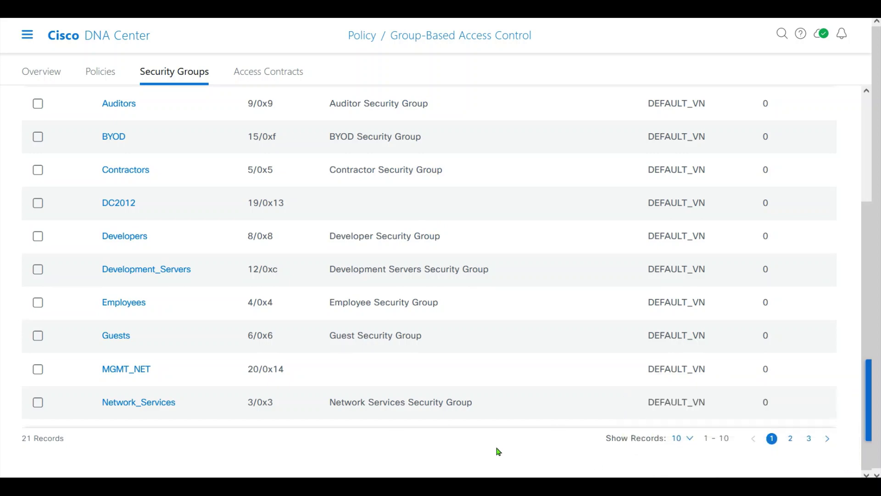
left_click(791, 439)
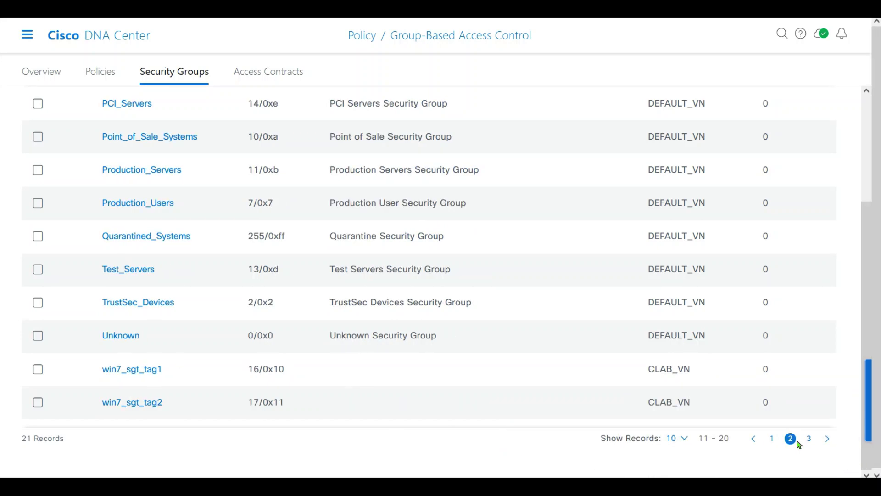